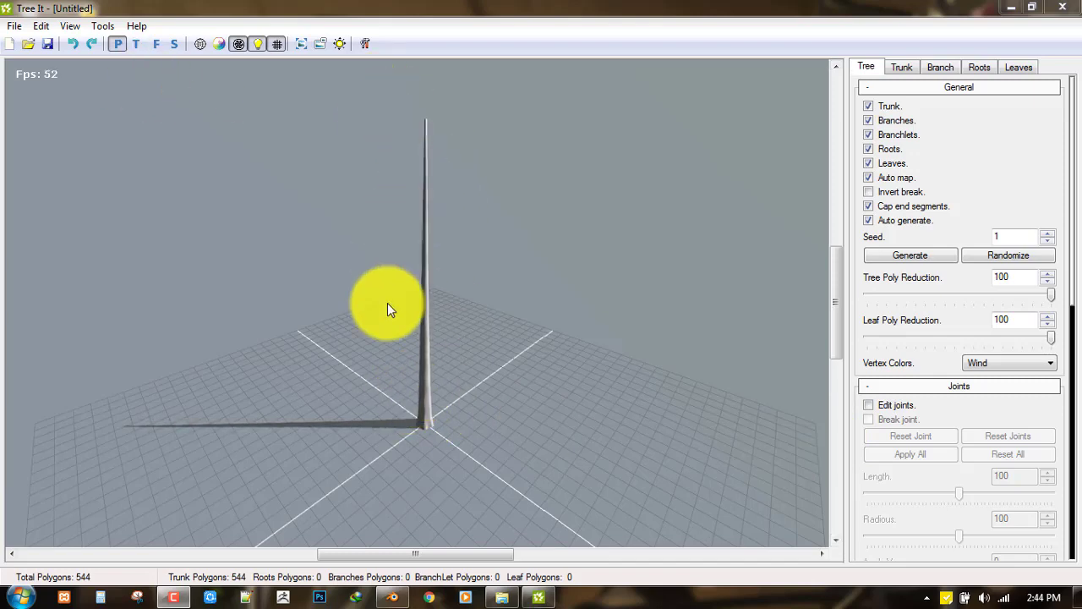
Step: Increase the trunk count of the default tree
left_click_drag(401, 347, 299, 334)
left_click_drag(541, 403, 535, 352)
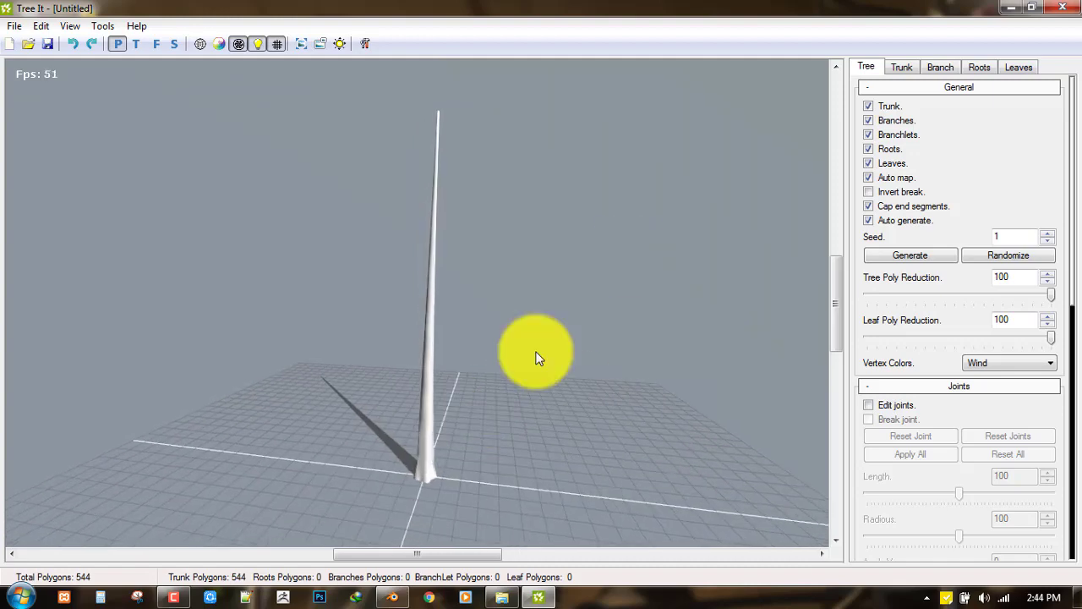
left_click(903, 67)
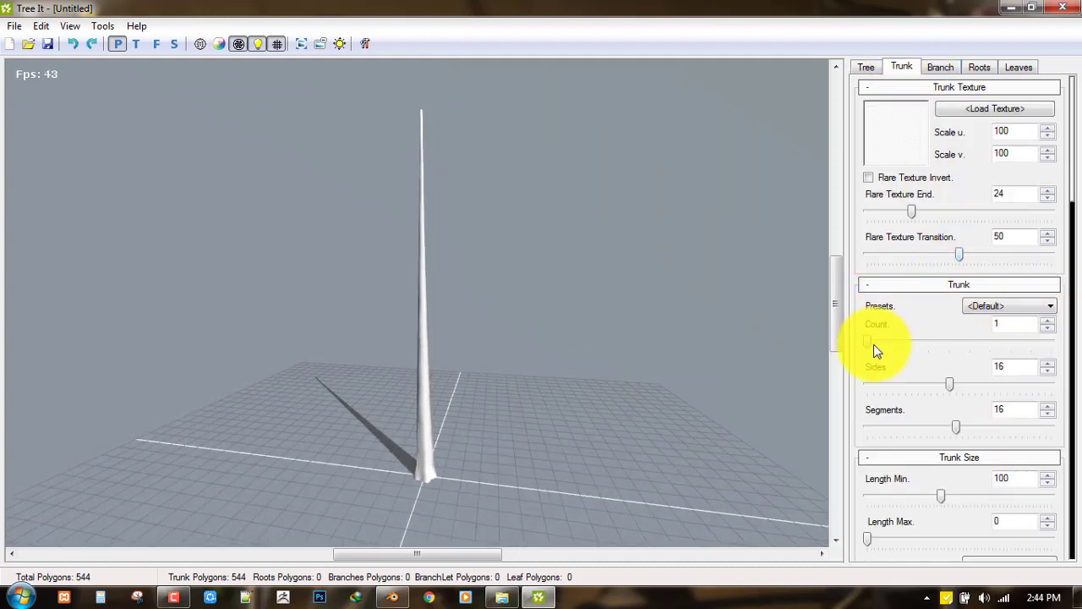
left_click_drag(996, 344, 913, 351)
Step: Set the branches to count 24, sides 18 and segments 16, and the branchlets to count 63, segments 10 and poly reduction 10
left_click(939, 68)
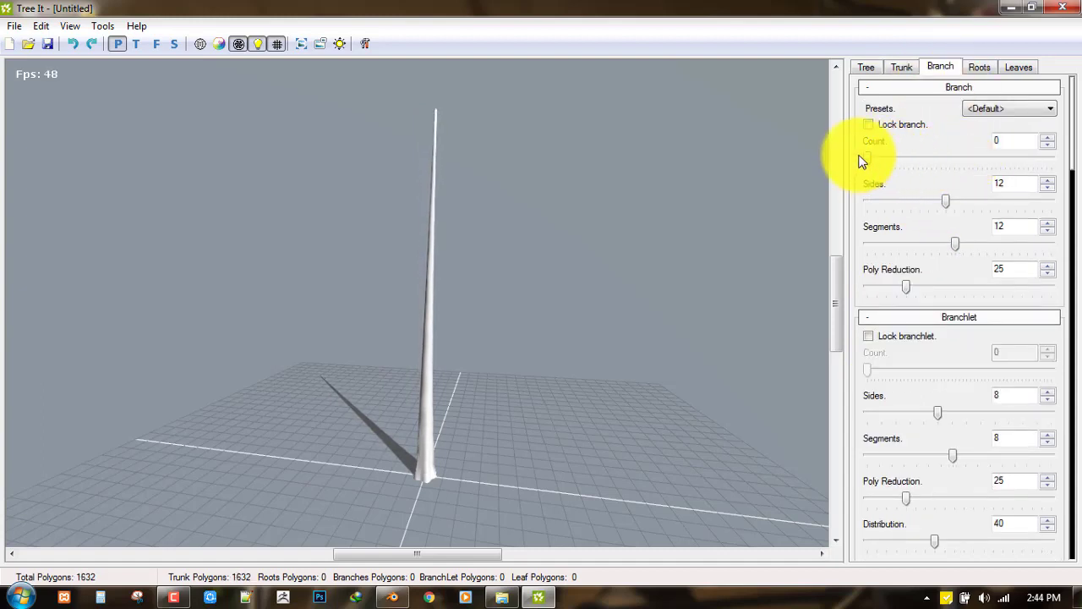
left_click_drag(863, 161, 978, 162)
left_click_drag(948, 201, 999, 201)
left_click_drag(871, 372, 944, 372)
mouse_move(956, 457)
left_mouse_down()
mouse_move(1024, 459)
mouse_move(978, 456)
left_mouse_up()
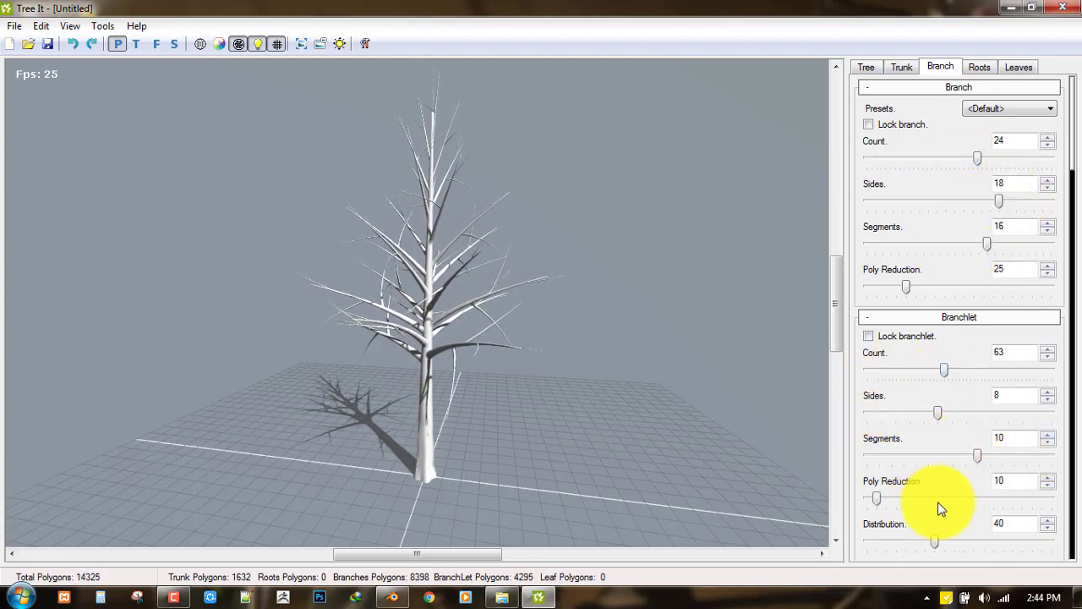
Step: Add roots to the tree by raising the root count, and bring up the leaf settings
left_click(979, 68)
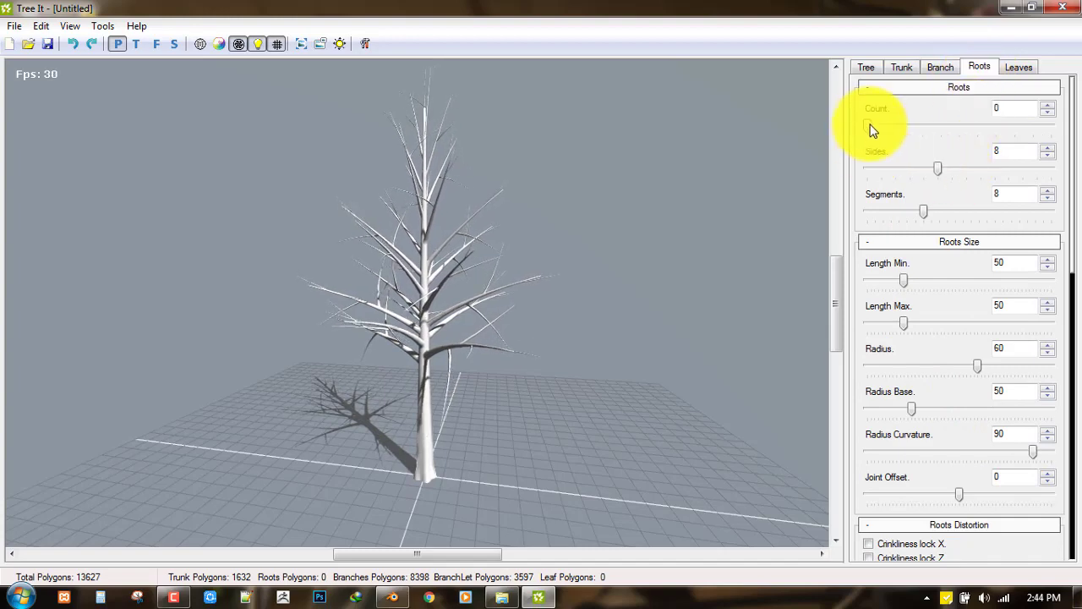
left_click_drag(870, 125, 947, 127)
left_click_drag(822, 260, 944, 280)
left_click(1018, 67)
left_click_drag(532, 330, 352, 382)
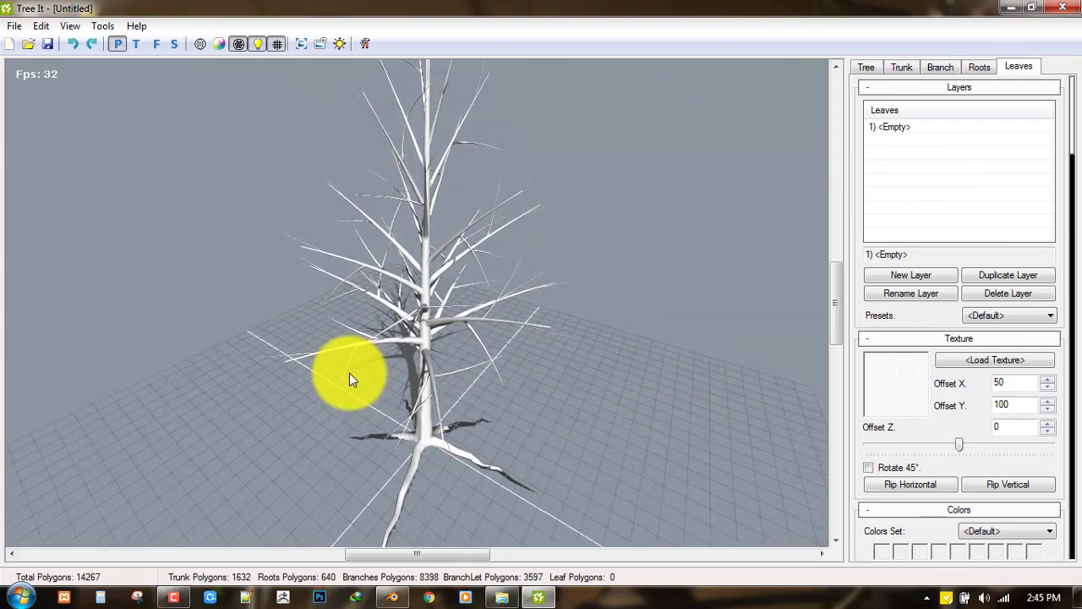
Step: Start opening a tree file and go into the beech folder of the sample Trees library
left_click(13, 29)
left_click(17, 30)
left_click(19, 30)
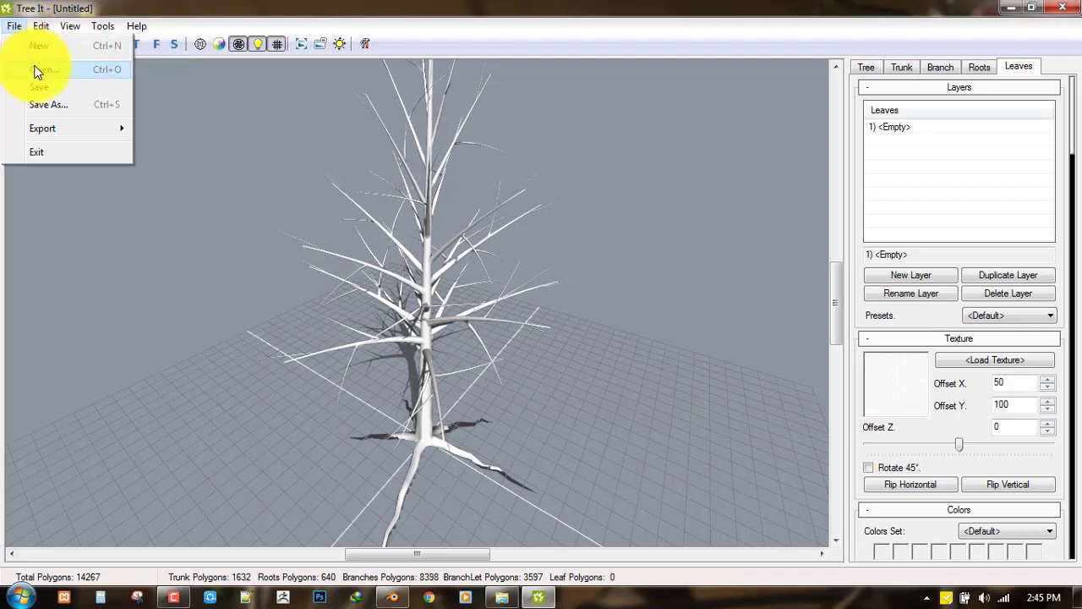
key("Escape")
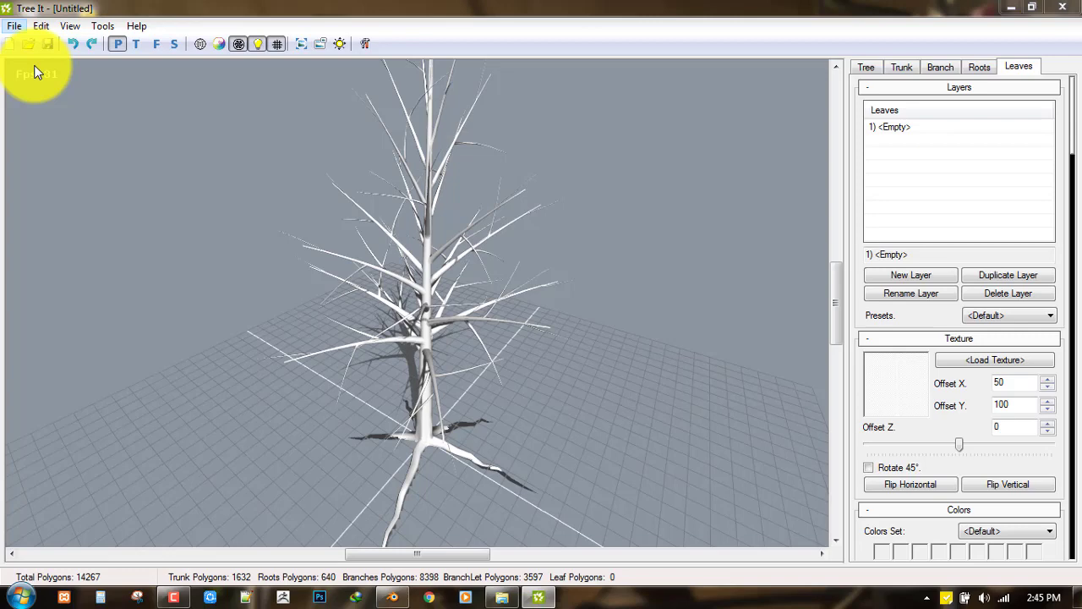
key("ctrl+o")
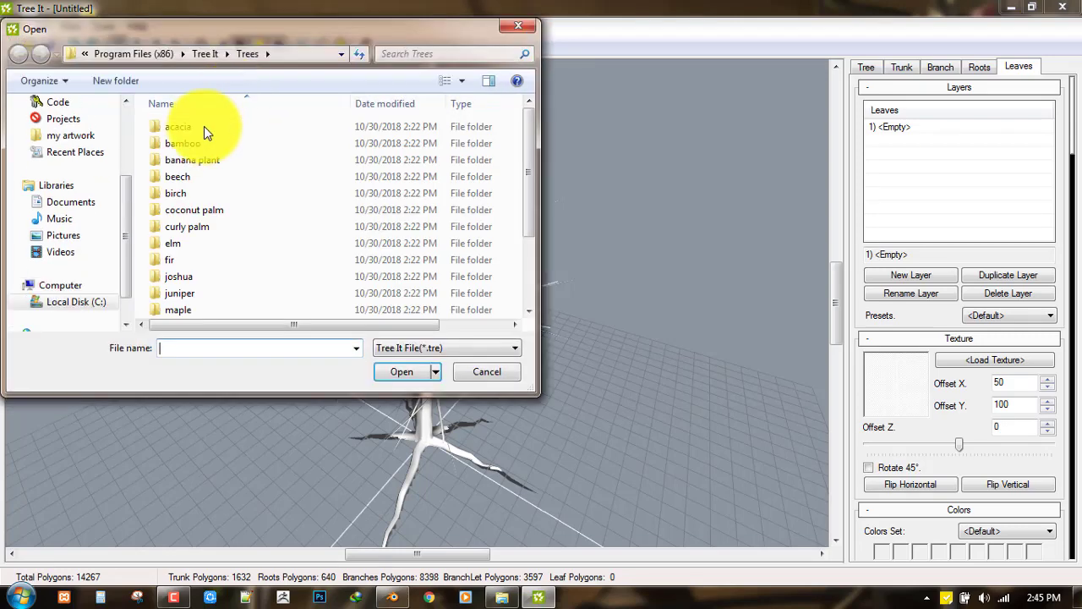
double_click(214, 185)
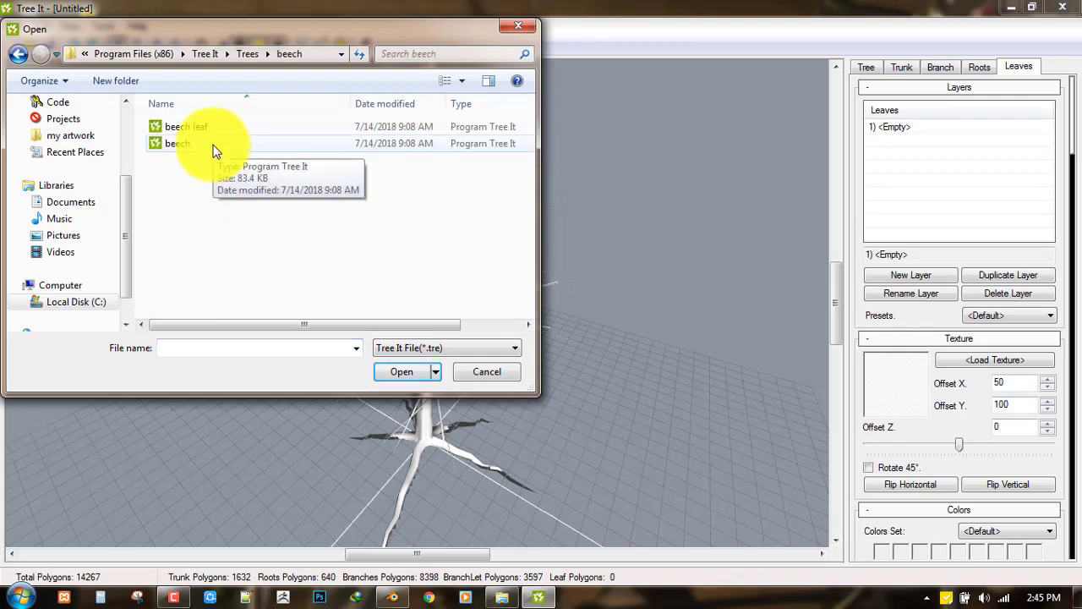
Step: Look through the species folders in the Trees library and load the beech tree file from the beech folder
left_click(16, 56)
scroll(245, 186, "down", 2)
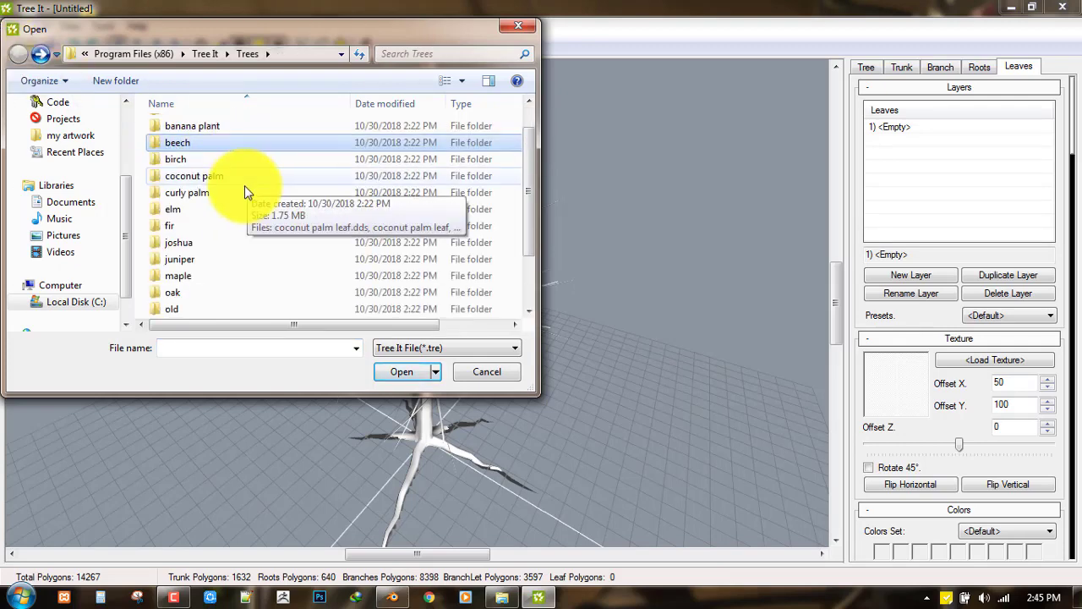
scroll(220, 177, "up", 1)
scroll(258, 195, "down", 2)
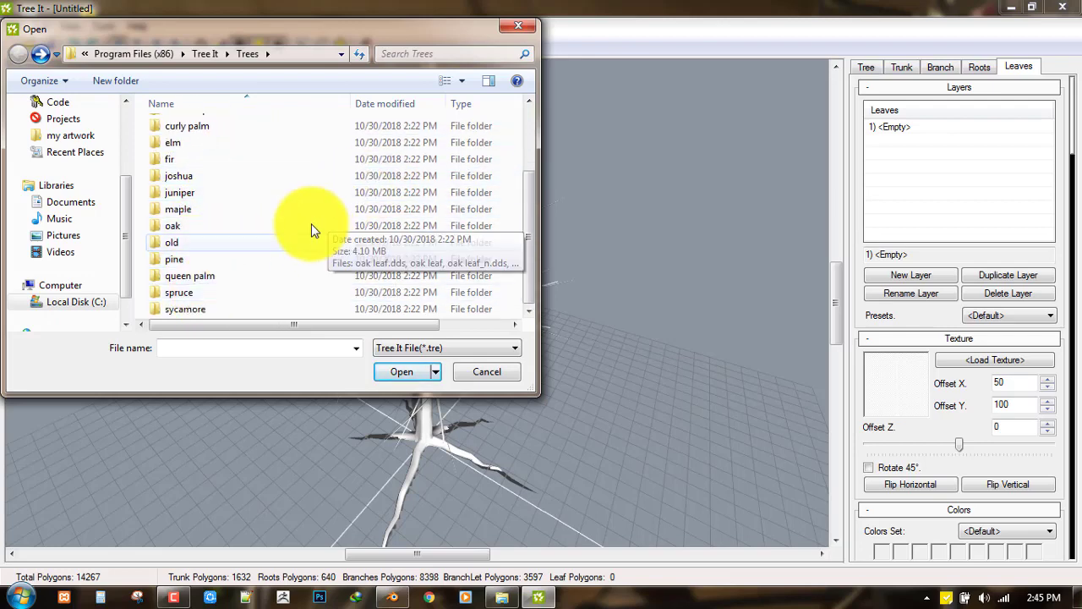
scroll(236, 155, "up", 2)
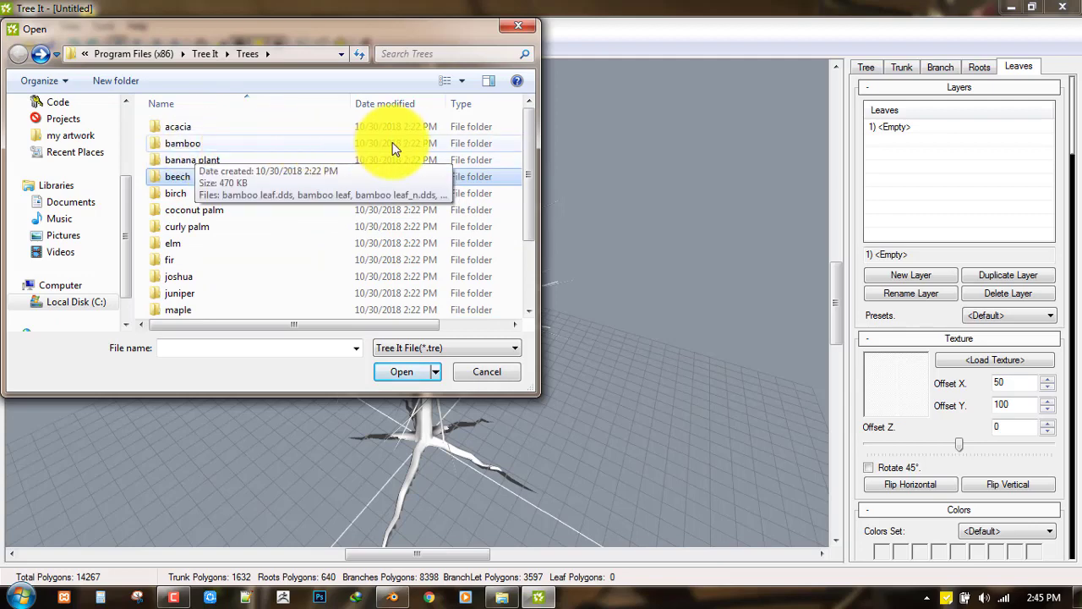
double_click(234, 176)
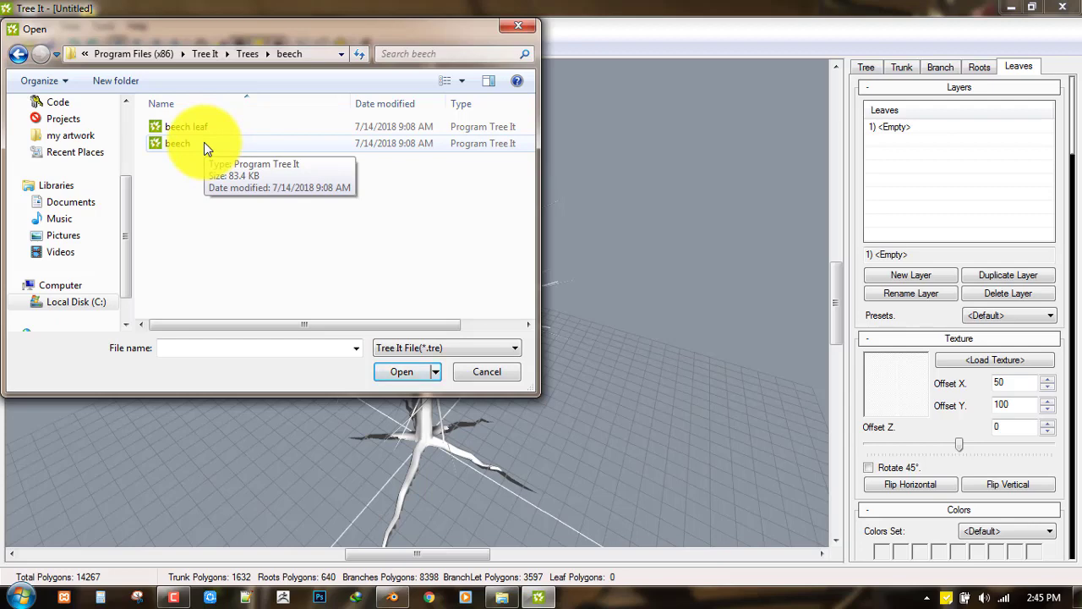
double_click(205, 146)
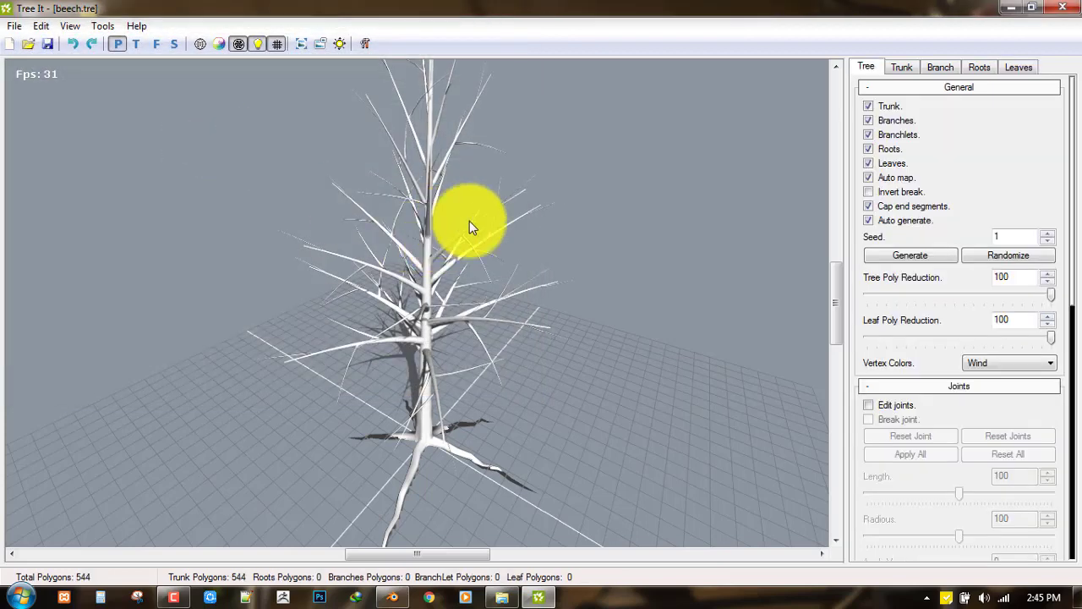
Step: Examine the beech tree's foliage and trunk from several angles, along with its trunk settings
left_click_drag(397, 302, 579, 277)
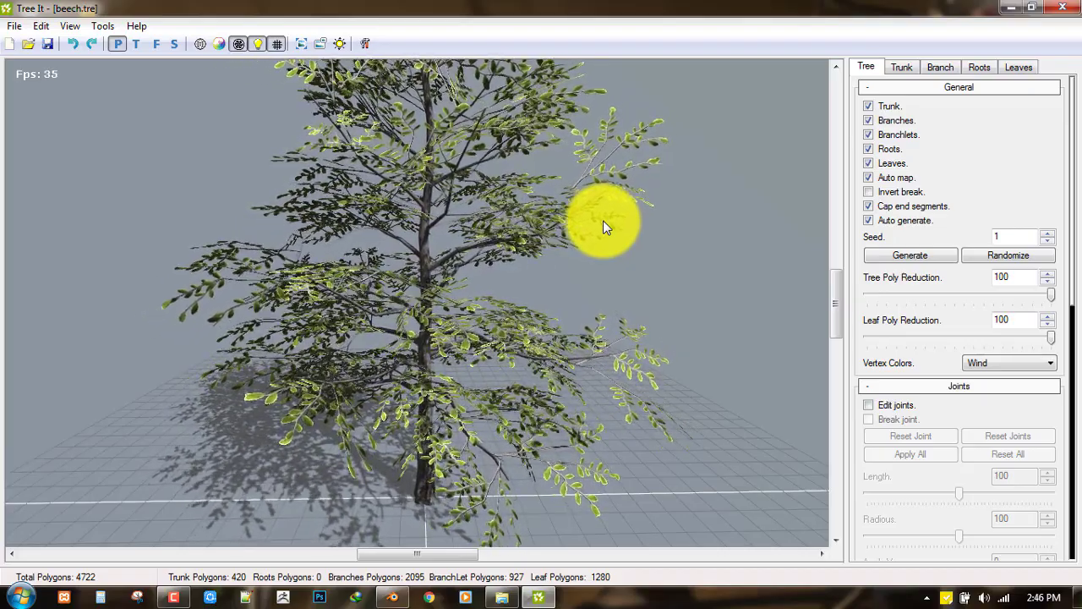
scroll(448, 299, "up", 3)
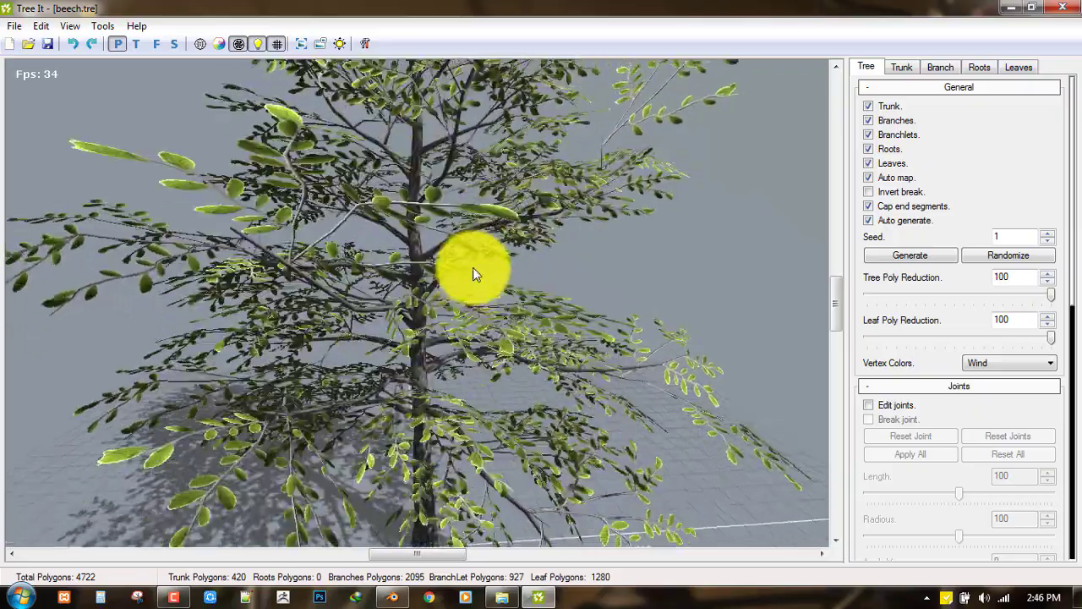
scroll(485, 267, "down", 5)
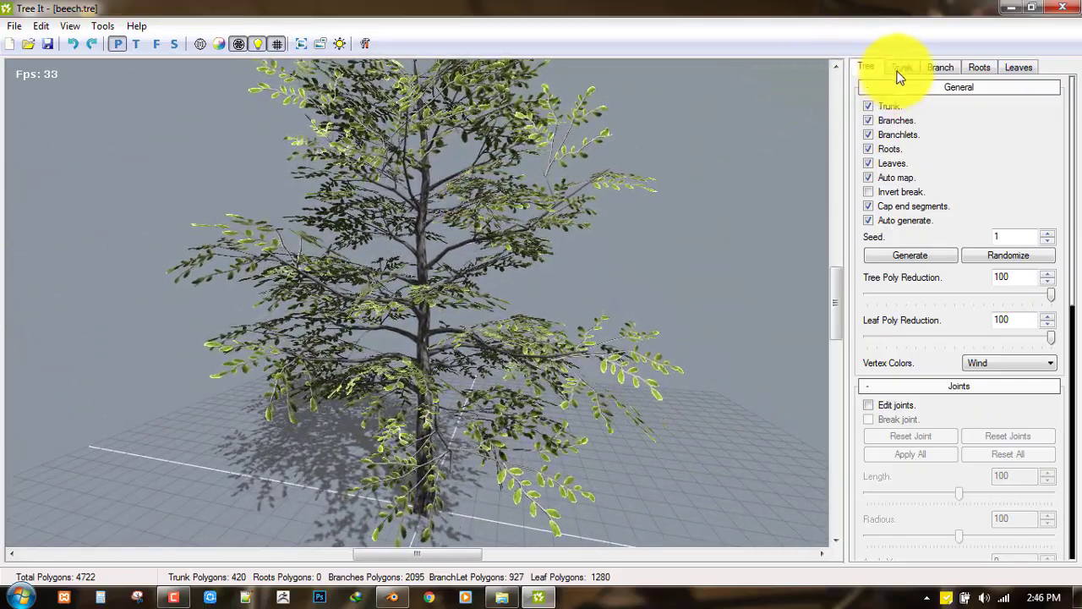
left_click(901, 70)
left_click_drag(423, 307, 1055, 303)
mouse_move(871, 342)
left_mouse_down()
mouse_move(929, 340)
mouse_move(872, 345)
left_mouse_up()
left_click_drag(640, 350, 418, 181)
Step: Export the beech tree as a Wavefront OBJ file named tree into the Projects folder
left_click(14, 25)
mouse_move(43, 130)
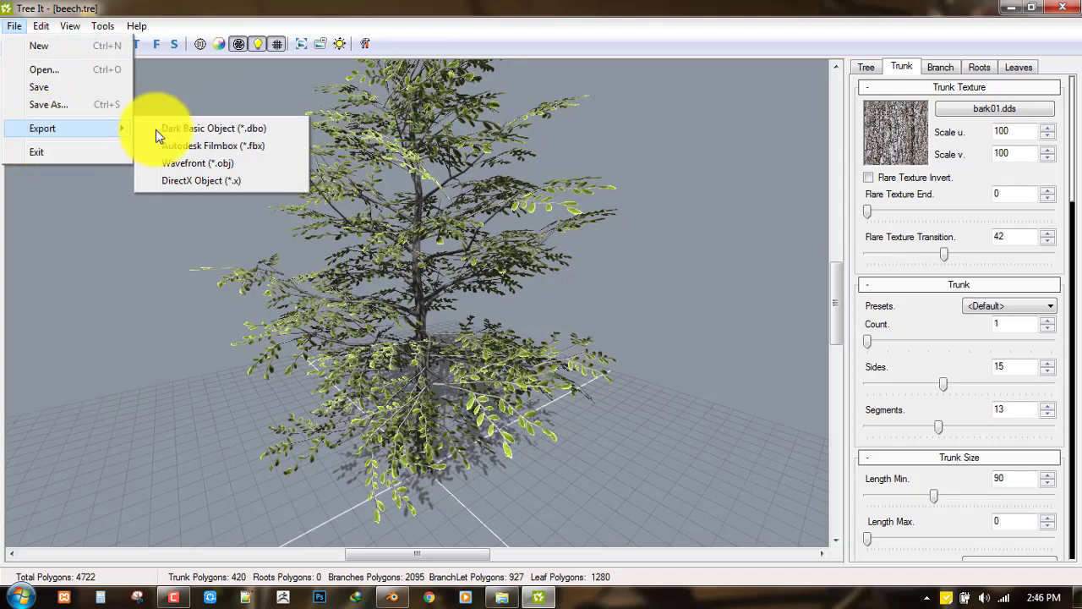
left_click(207, 164)
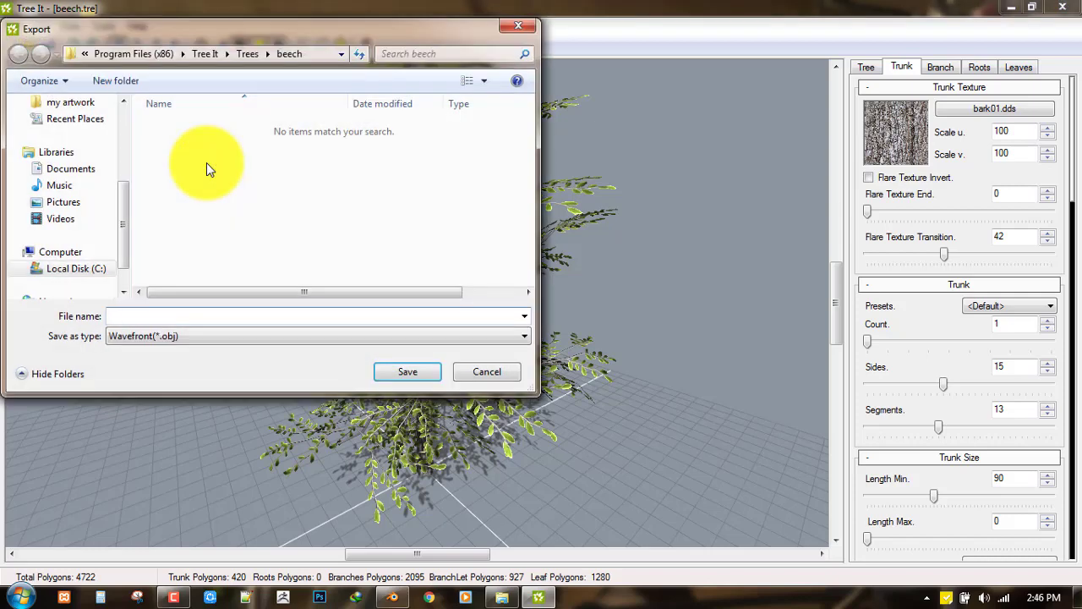
key("alt+Tab")
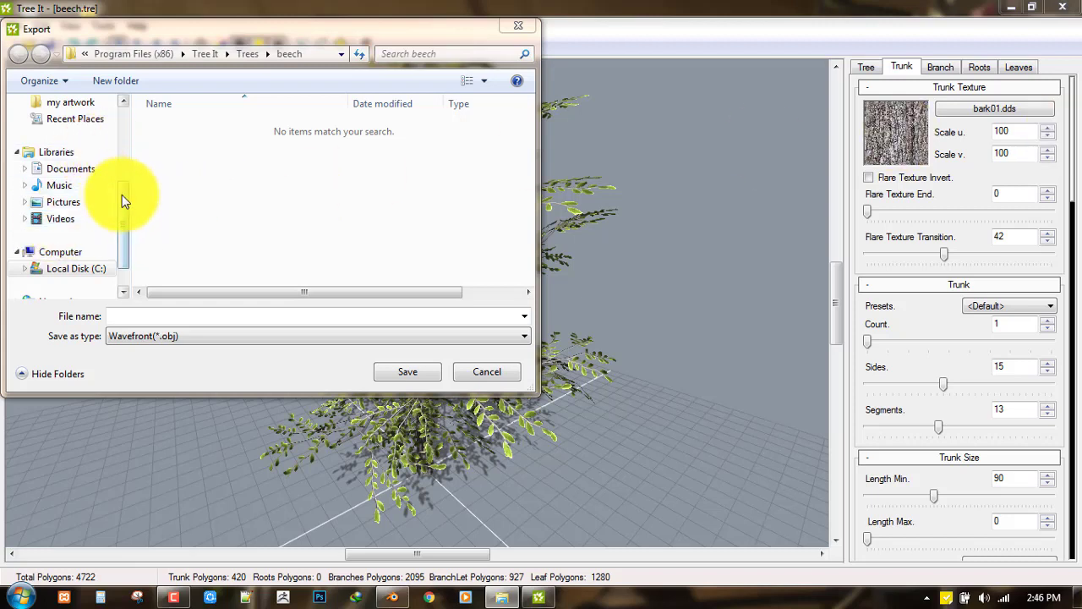
left_click_drag(123, 200, 129, 97)
left_click(63, 243)
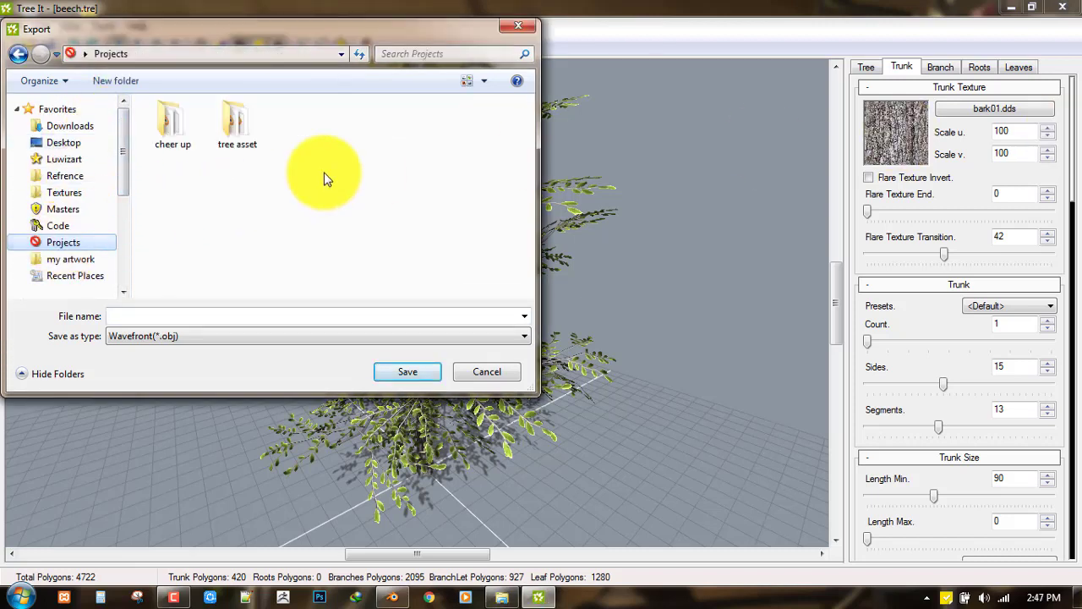
type("tree")
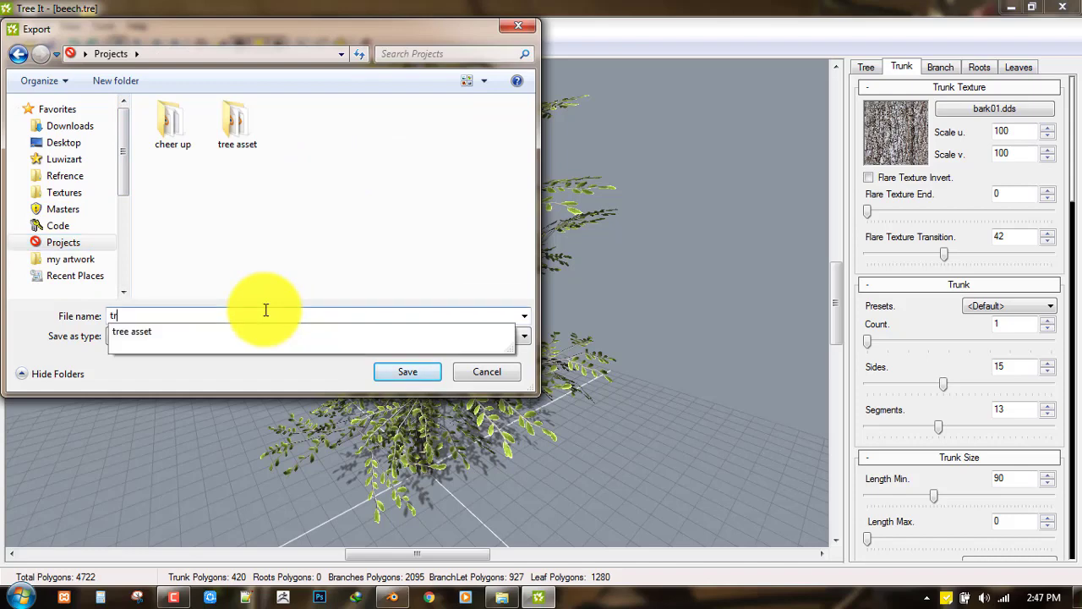
left_click(350, 368)
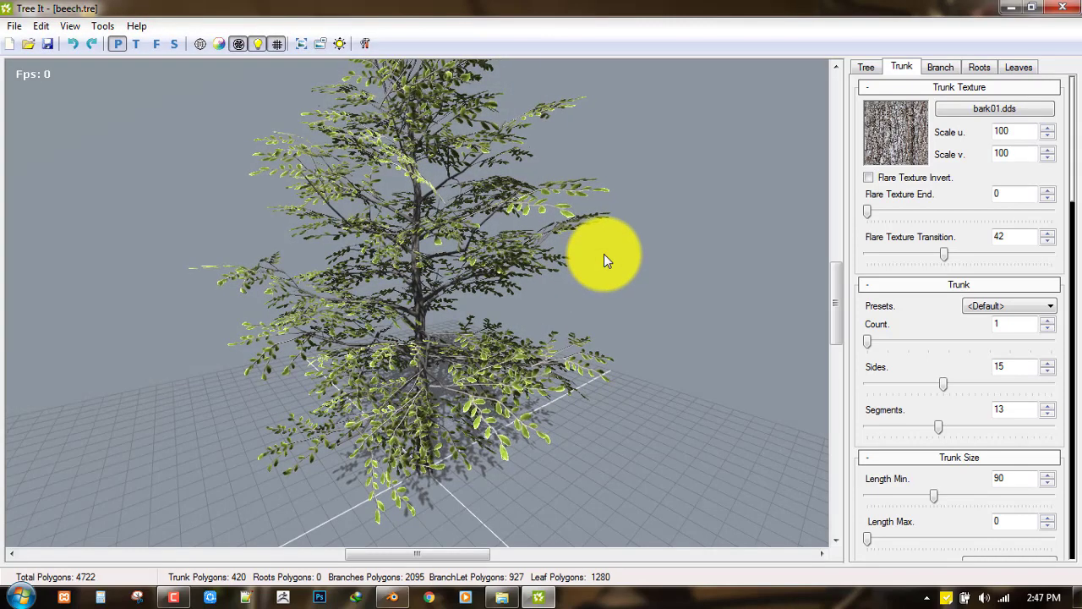
Step: Close the tree generator and switch to Blender
scroll(503, 276, "down", 2)
left_click_drag(506, 300, 440, 291)
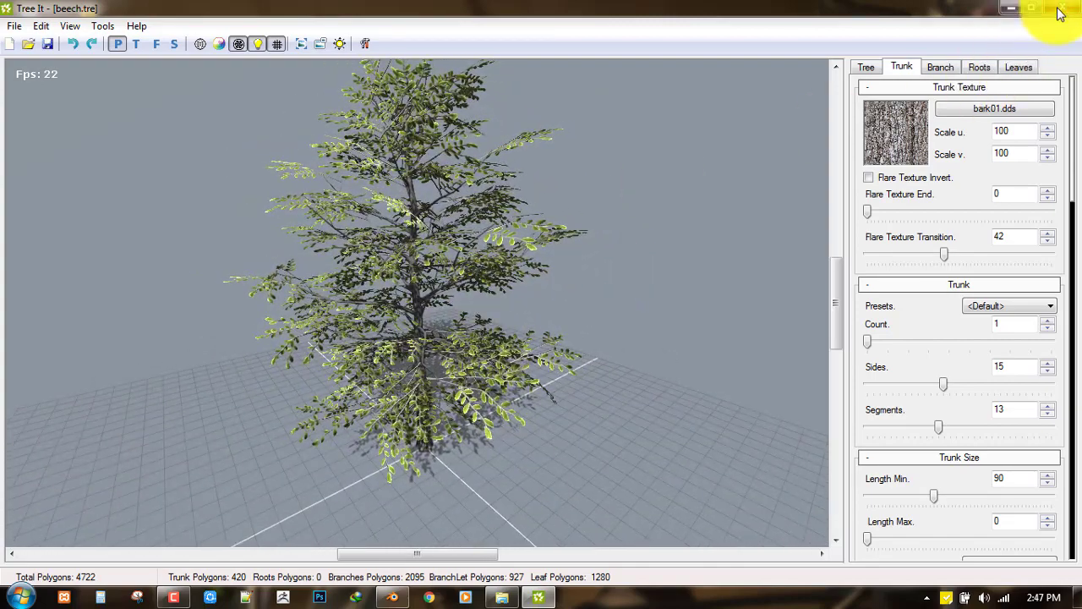
left_click(1061, 13)
left_click(541, 354)
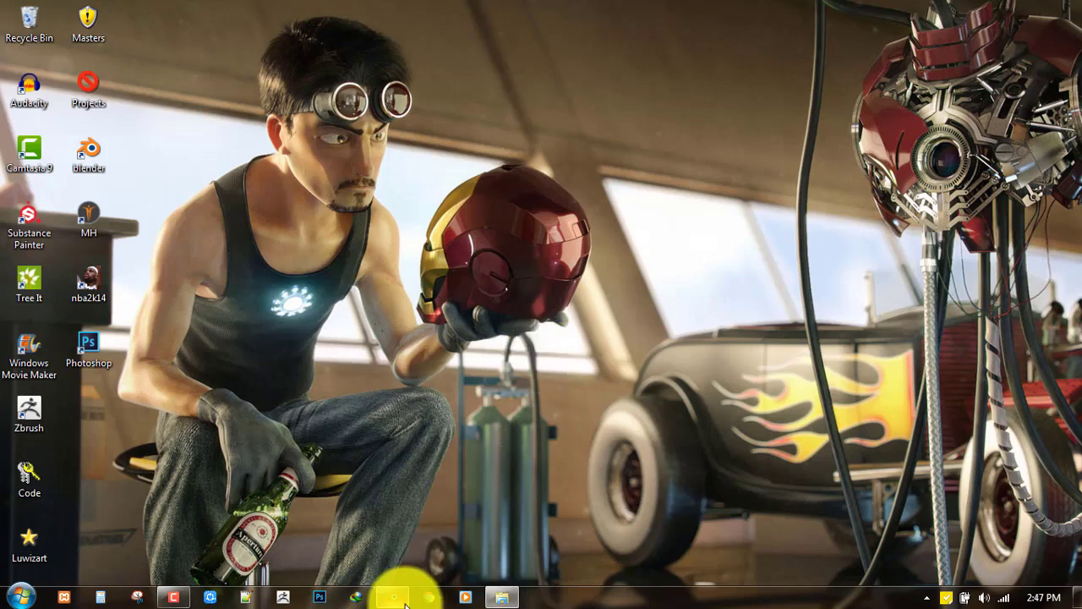
left_click(398, 599)
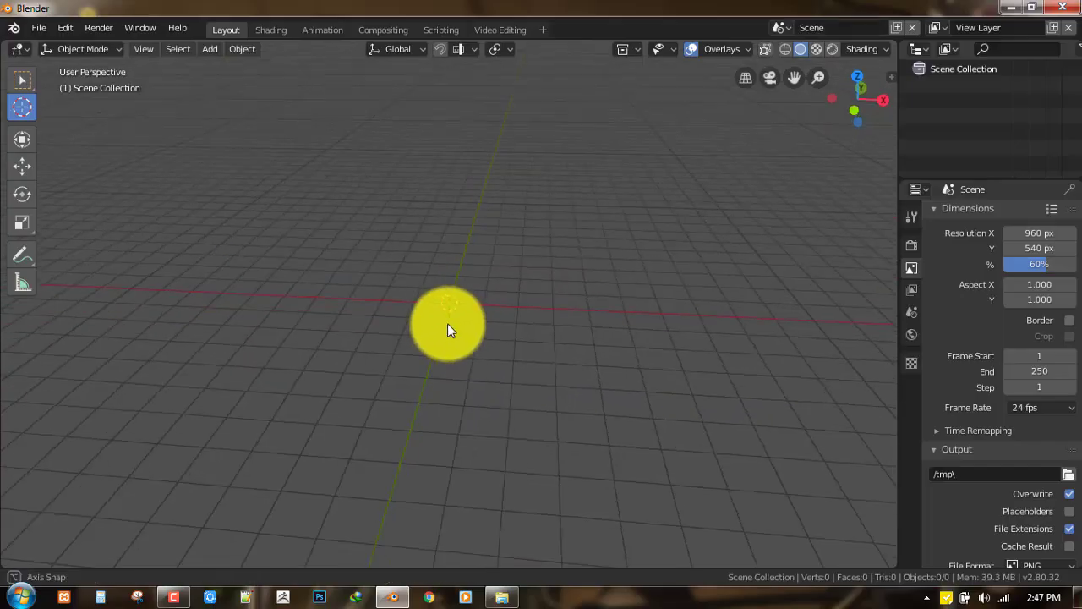
Step: Import tree.obj from the desktop's Projects folder into the empty scene
middle_click_drag(447, 323, 420, 271)
left_click(37, 27)
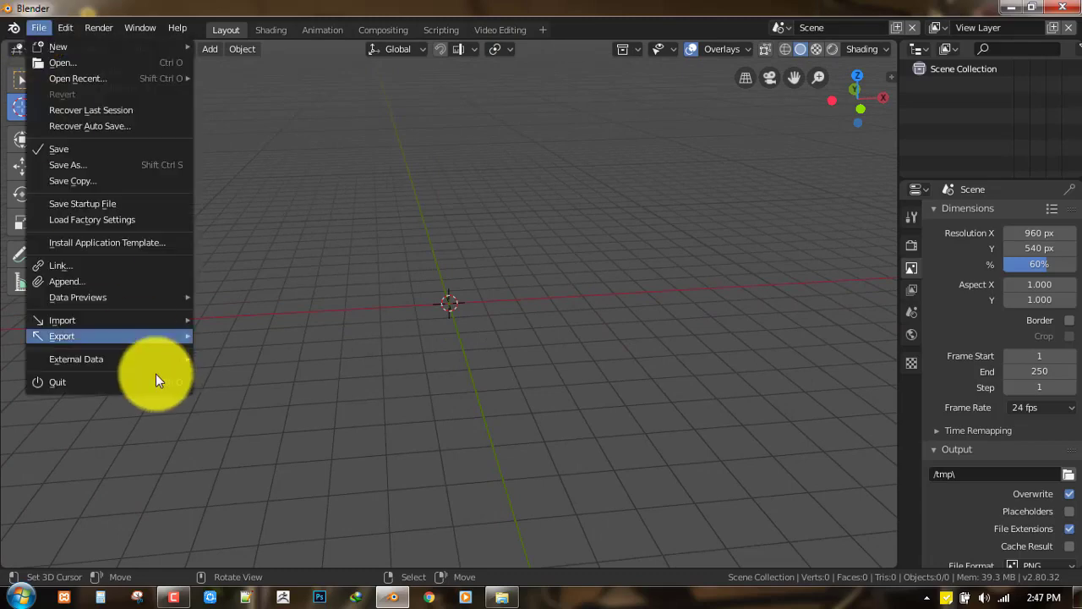
mouse_move(164, 317)
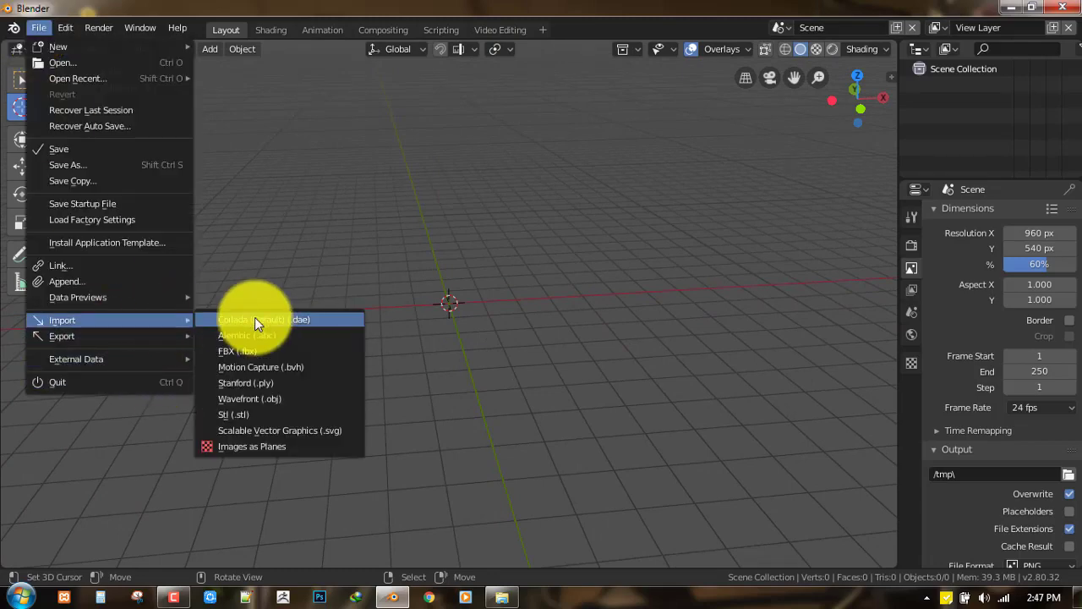
left_click(247, 398)
left_click(39, 193)
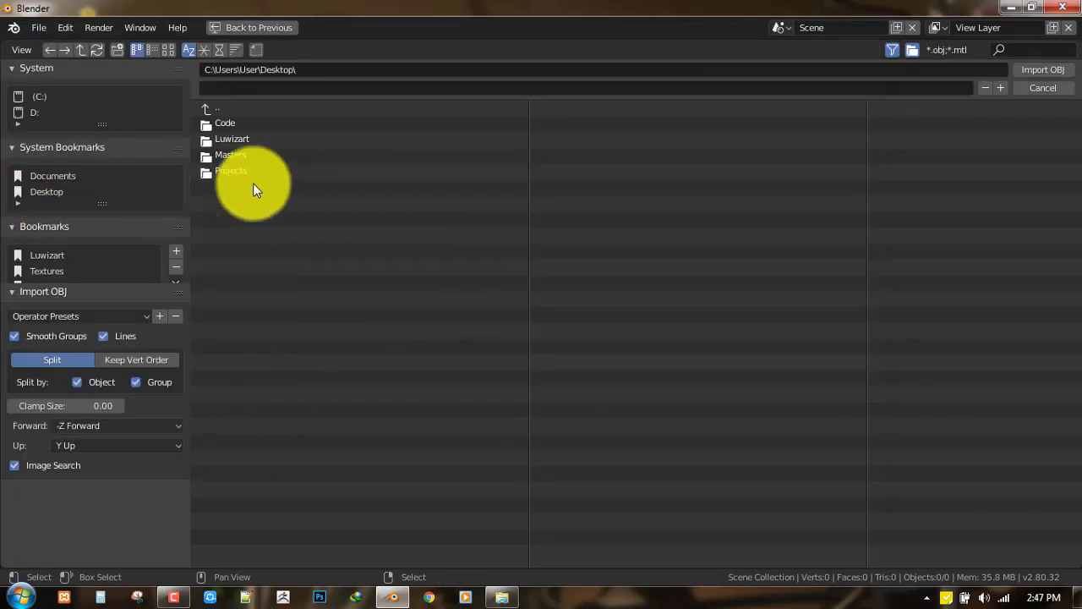
left_click(248, 171)
left_click(279, 171)
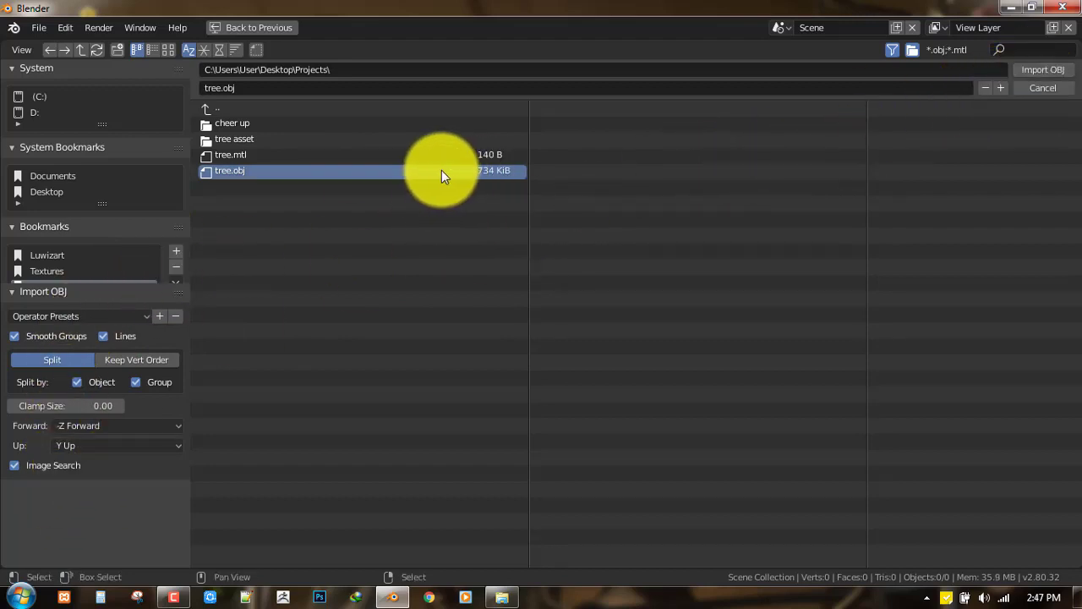
left_click(1057, 73)
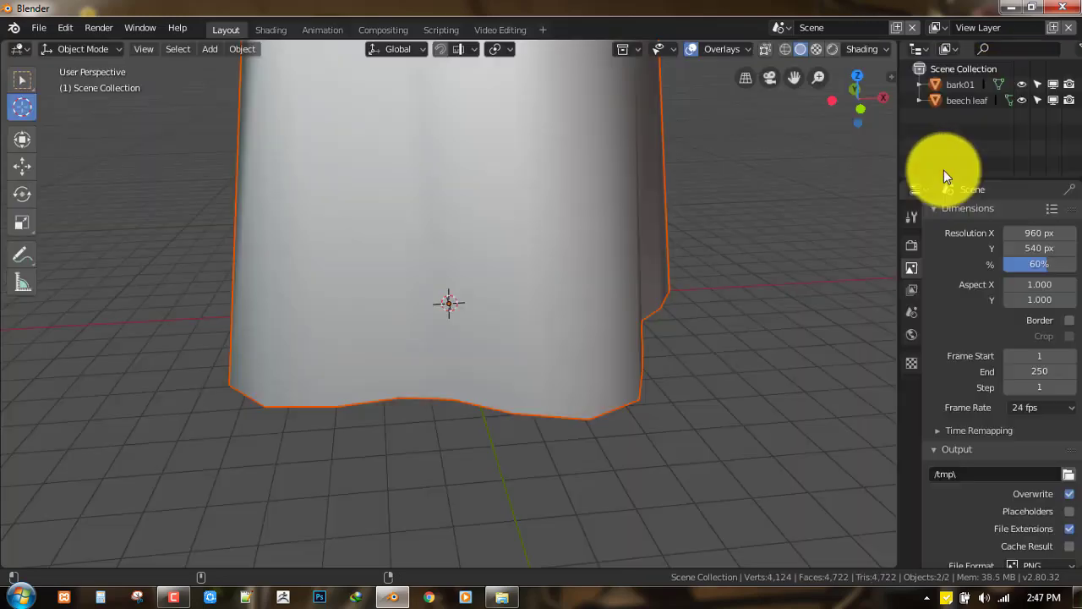
Step: Examine the imported tree's trunk base and foliage in the front view
scroll(436, 247, "down", 4)
key("grave")
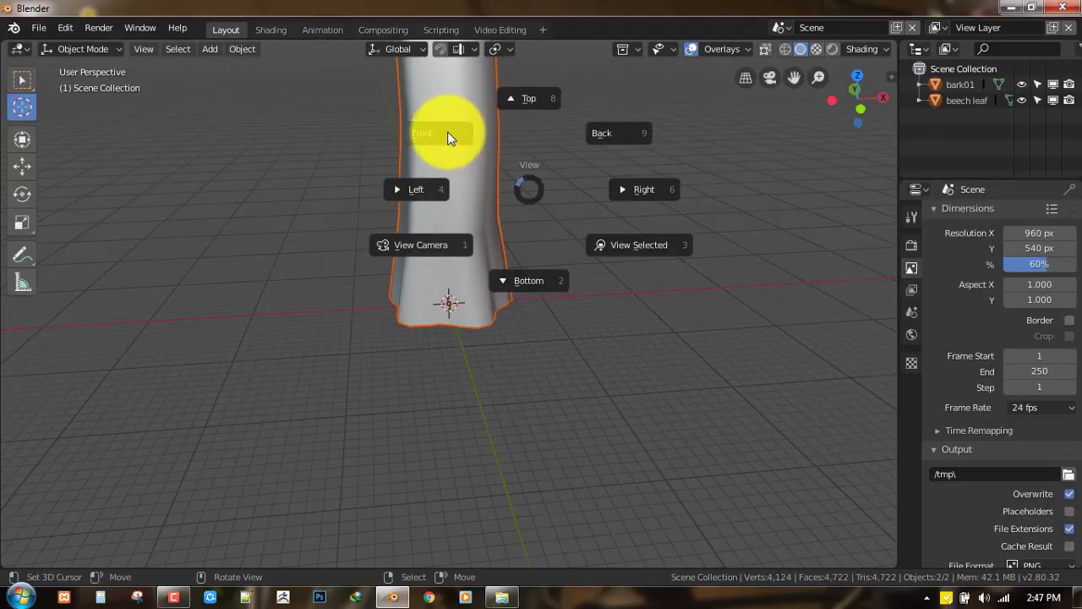
left_click(446, 132)
middle_click_drag(462, 158, 458, 232, "shift")
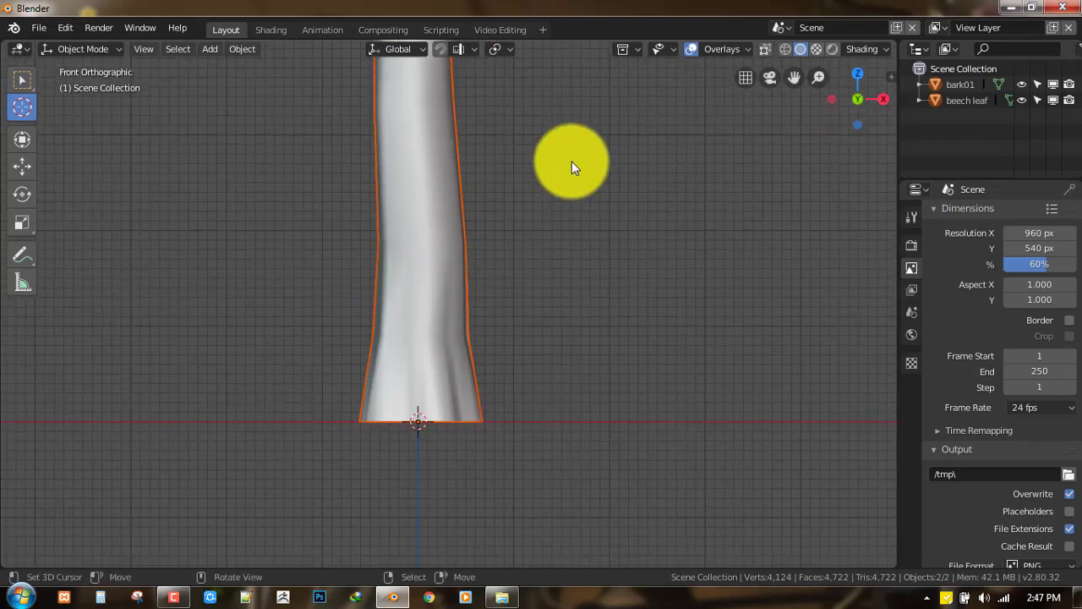
scroll(593, 131, "down", 2)
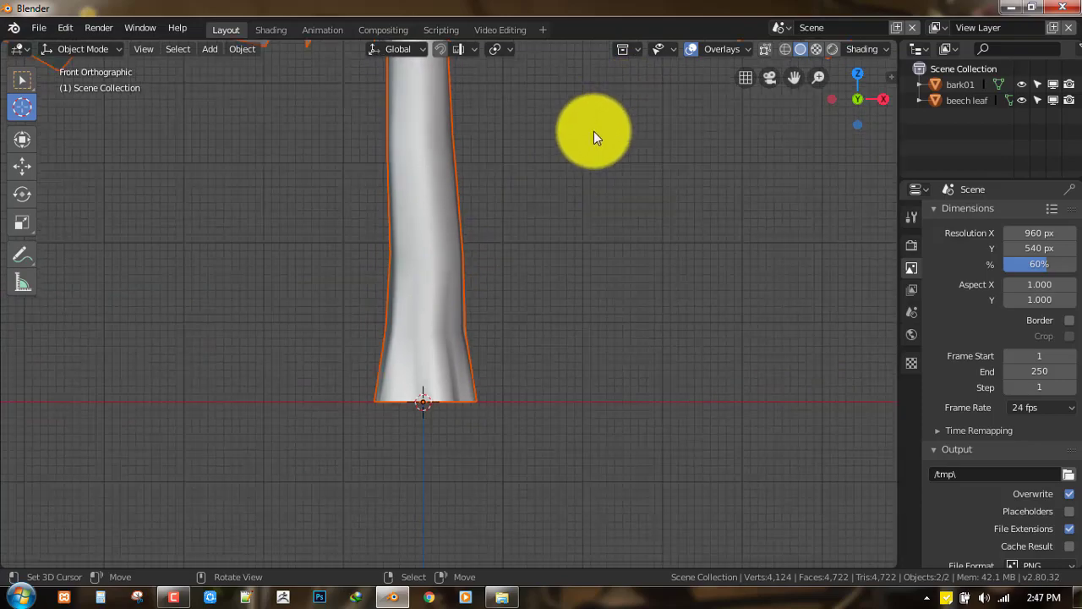
scroll(598, 127, "up", 2)
middle_click_drag(591, 112, 576, 139, "shift")
scroll(578, 216, "up", 1)
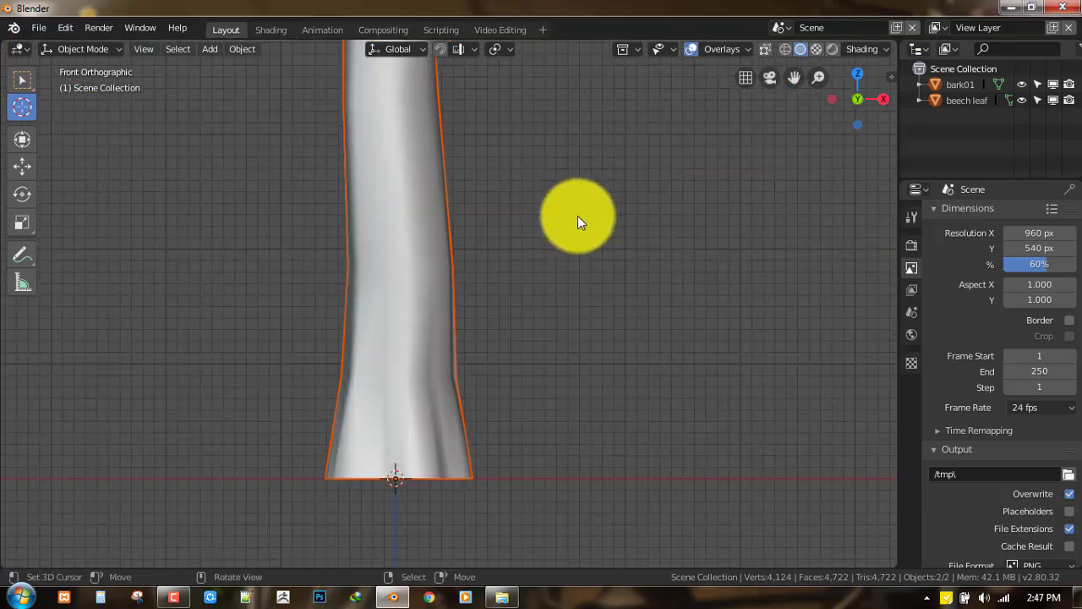
middle_click_drag(577, 216, 598, 167, "shift")
scroll(459, 174, "down", 5)
scroll(459, 174, "down", 2)
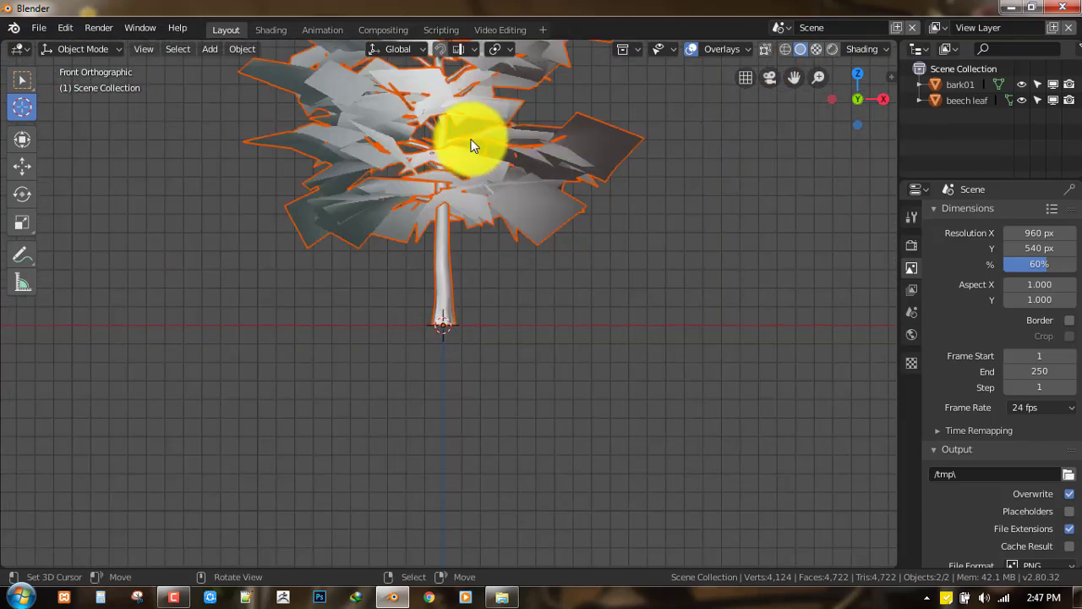
scroll(471, 141, "up", 3)
scroll(522, 198, "down", 1)
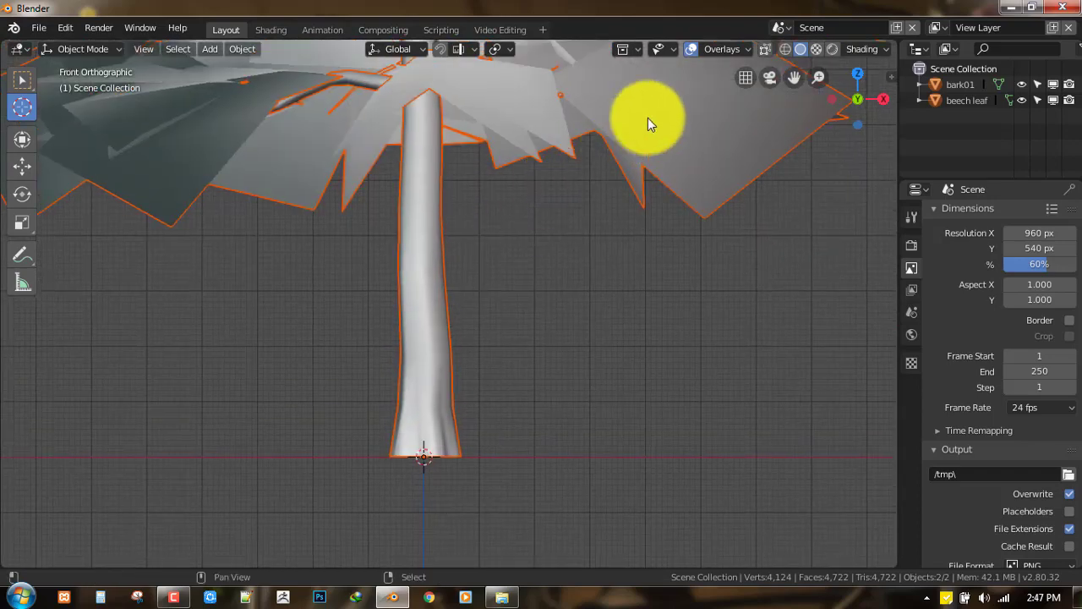
Step: Scale the bark and leaf objects down together about the tree's base, readjust their size once, and deselect everything
key("s")
left_click(487, 423)
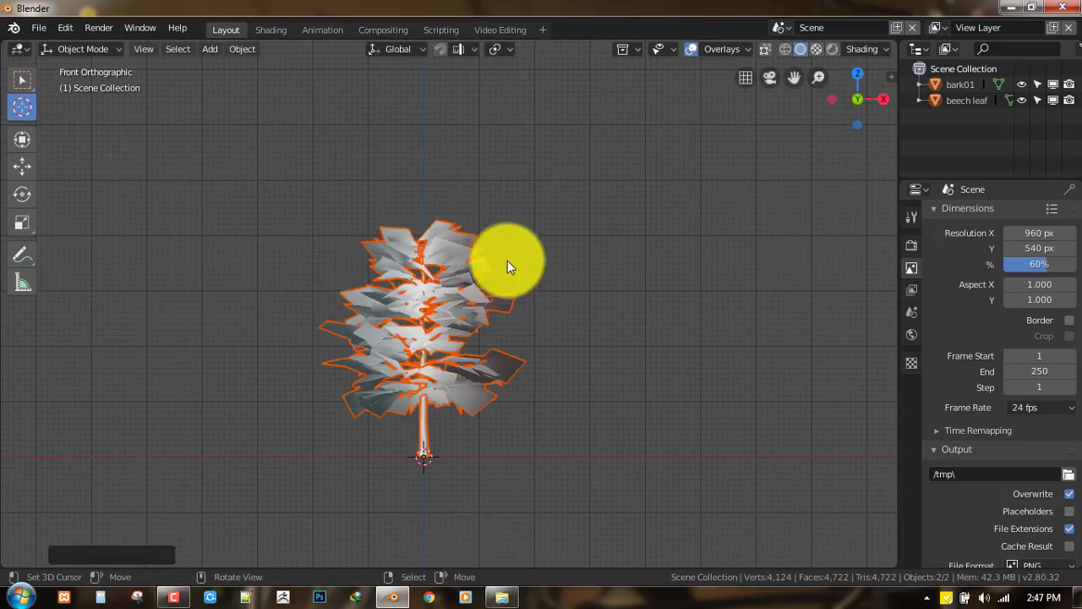
key("s")
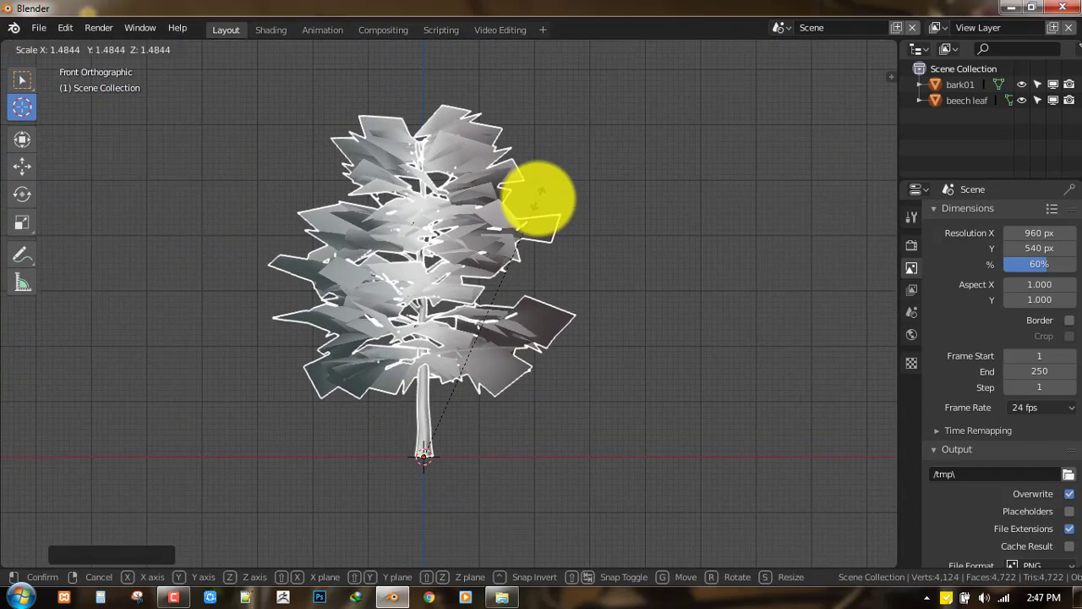
left_click(500, 242)
middle_click_drag(500, 242, 408, 249)
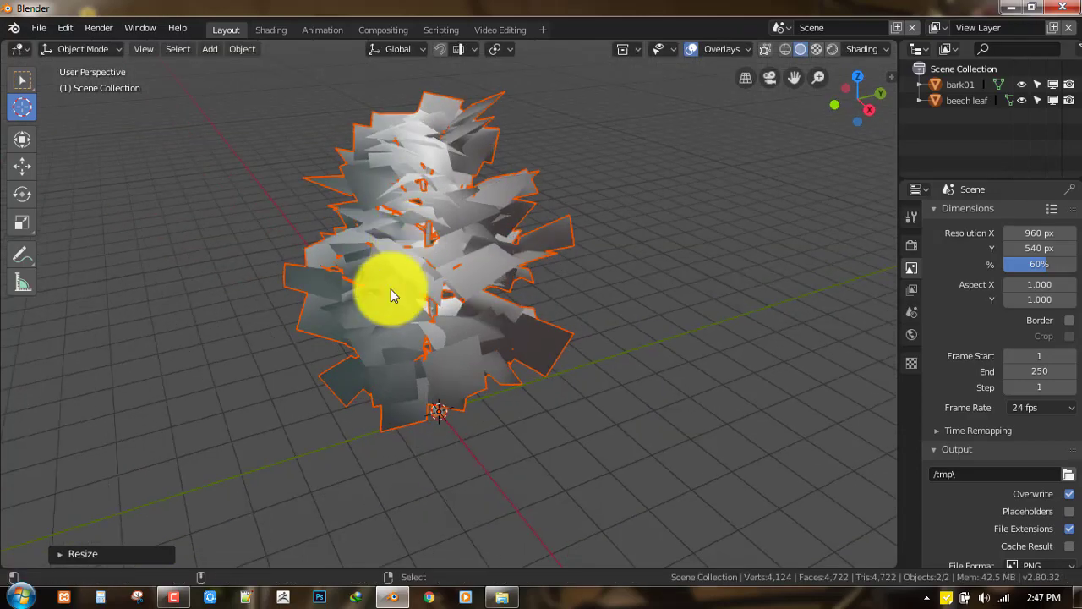
key("alt+a")
Step: Examine the untextured tree's branches and leaf planes from several angles
middle_click_drag(390, 296, 563, 252)
scroll(555, 256, "up", 3)
middle_click_drag(486, 319, 542, 266, "shift")
scroll(520, 221, "down", 3)
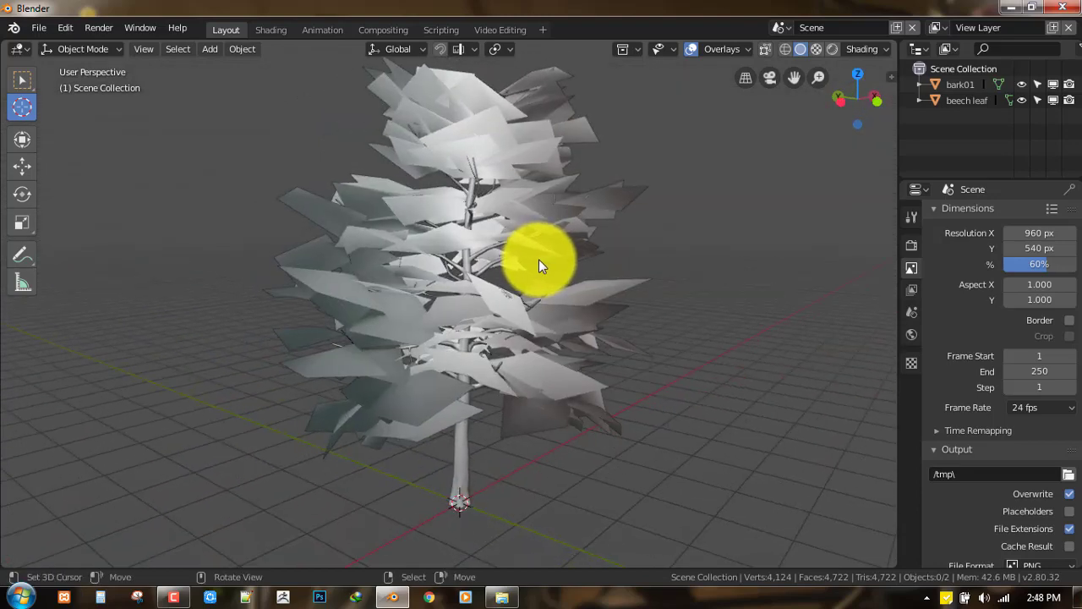
middle_click_drag(508, 263, 409, 266)
scroll(409, 266, "up", 4)
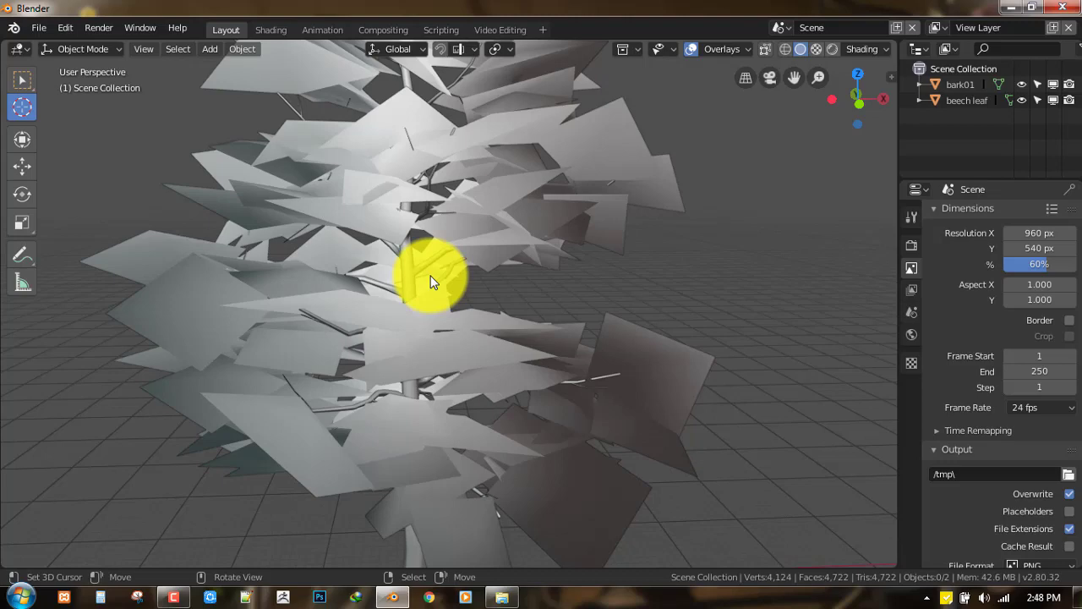
middle_click_drag(431, 276, 404, 296)
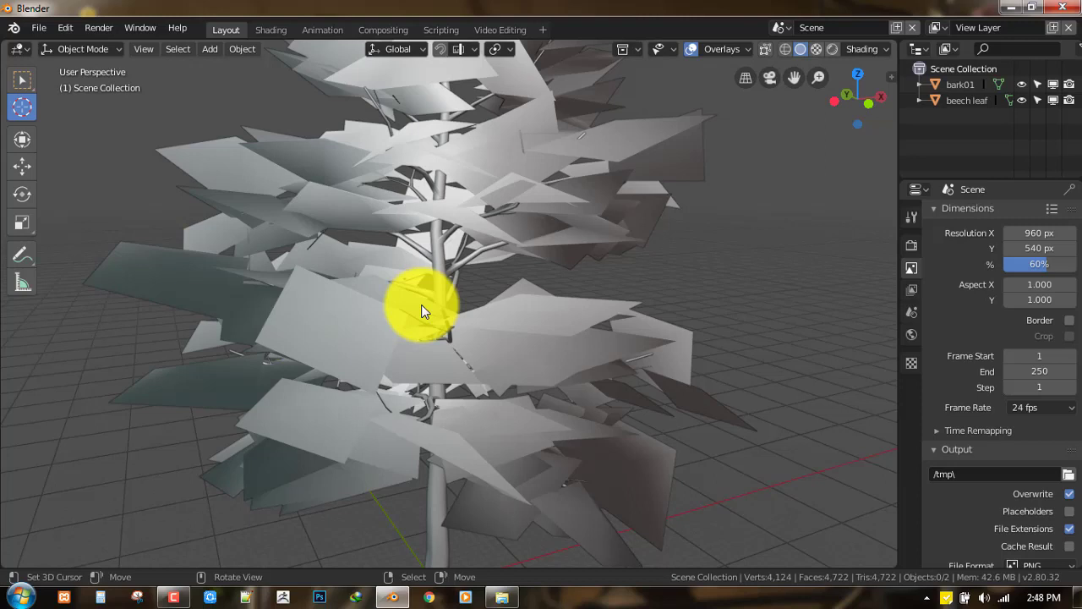
middle_click_drag(422, 306, 443, 316)
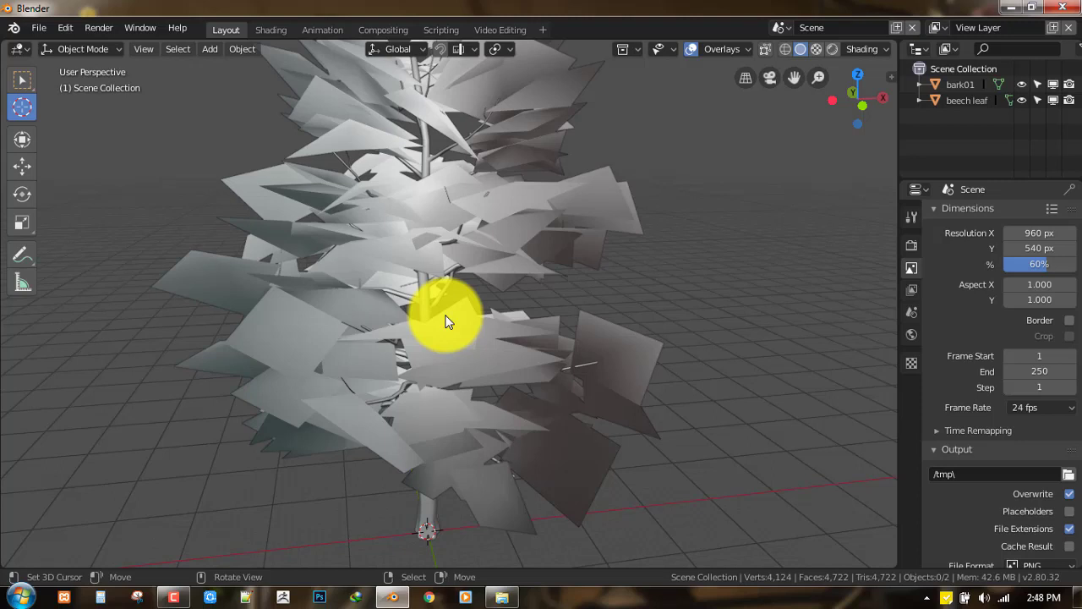
middle_click_drag(417, 340, 467, 329)
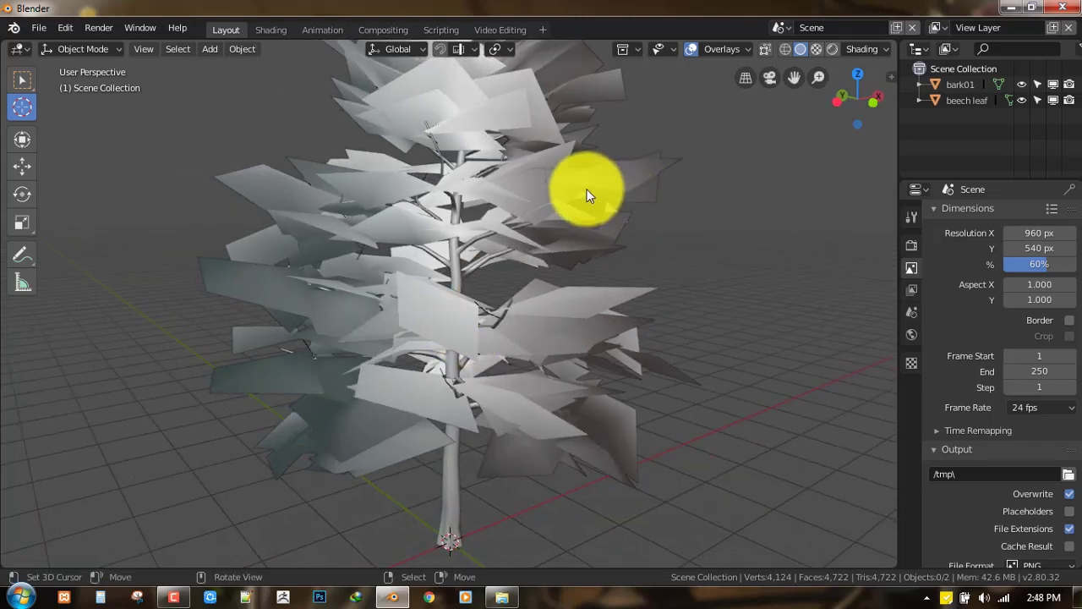
mouse_move(486, 234)
middle_mouse_down()
mouse_move(449, 259)
mouse_move(474, 246)
middle_mouse_up()
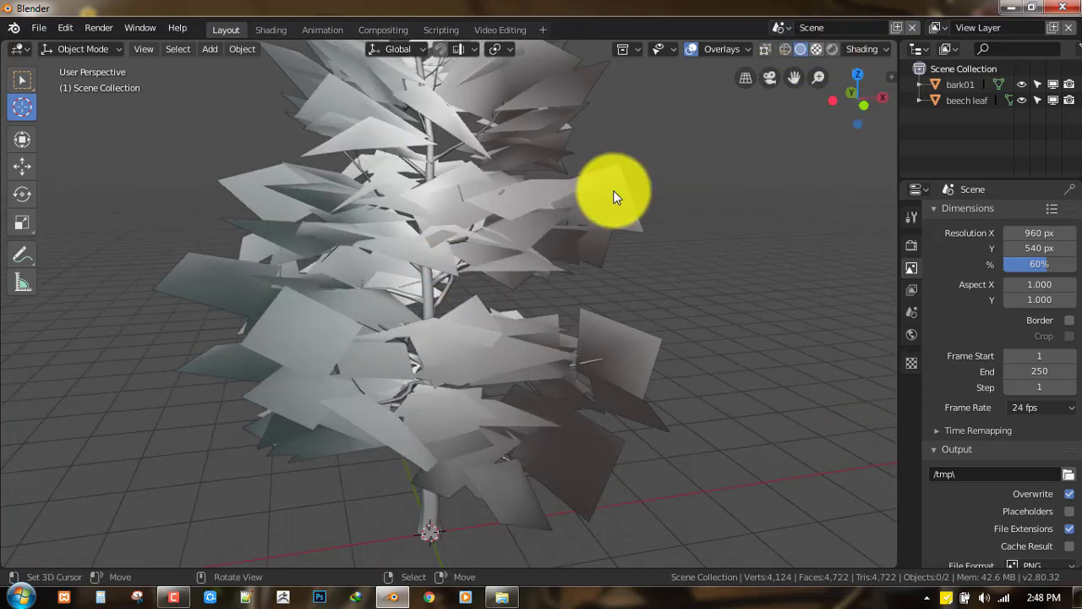
Step: Display the tree in LookDev shading and examine its textured foliage and trunk up close and from several angles
left_click(833, 48)
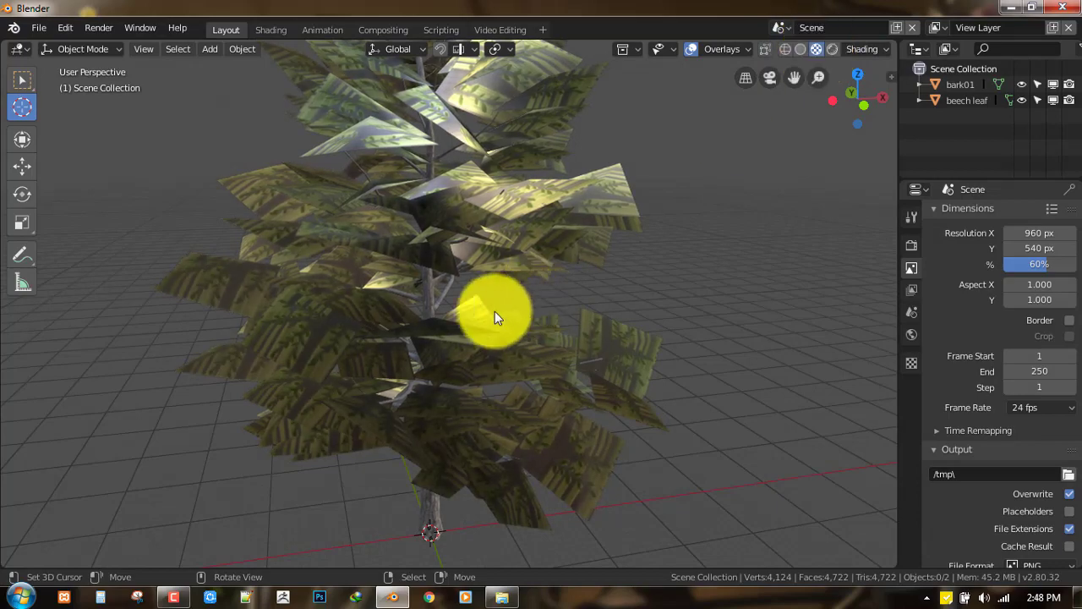
middle_click_drag(472, 313, 443, 300)
middle_click_drag(428, 339, 530, 381)
middle_click_drag(461, 385, 513, 258)
scroll(513, 258, "up", 4)
mouse_move(512, 318)
middle_mouse_down()
mouse_move(540, 333)
mouse_move(496, 275)
mouse_move(526, 278)
mouse_move(504, 305)
middle_mouse_up()
scroll(541, 332, "up", 2)
scroll(526, 279, "up", 1)
scroll(503, 297, "up", 2)
scroll(507, 305, "up", 2)
middle_click_drag(411, 306, 487, 299, "shift")
scroll(488, 305, "down", 3)
middle_click_drag(485, 339, 571, 299)
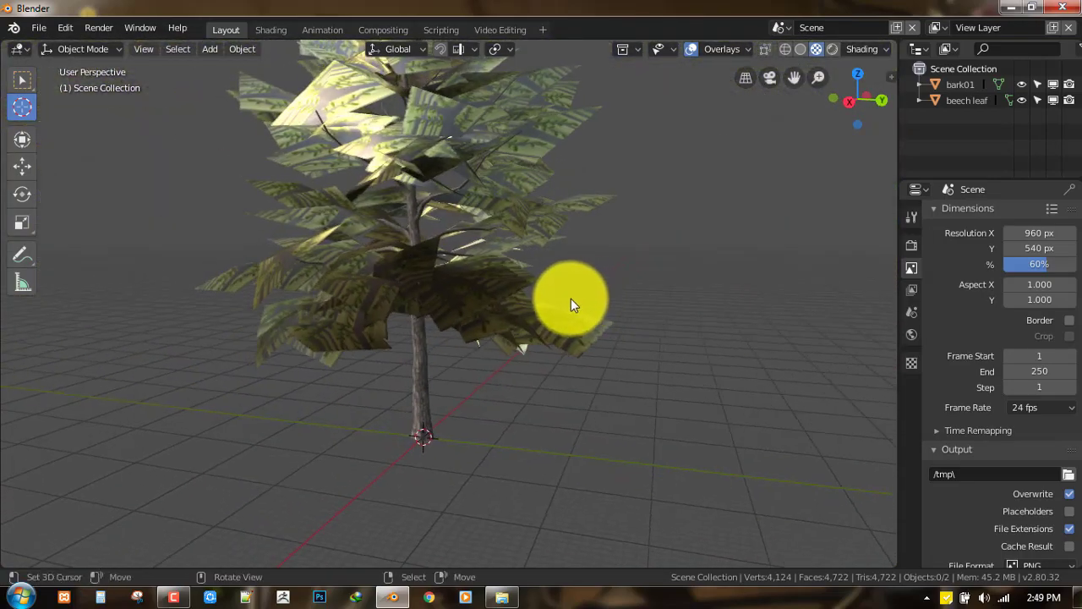
Step: Return the Layout viewport to solid shading and open the Shading workspace with the trunk in view
left_click(277, 30)
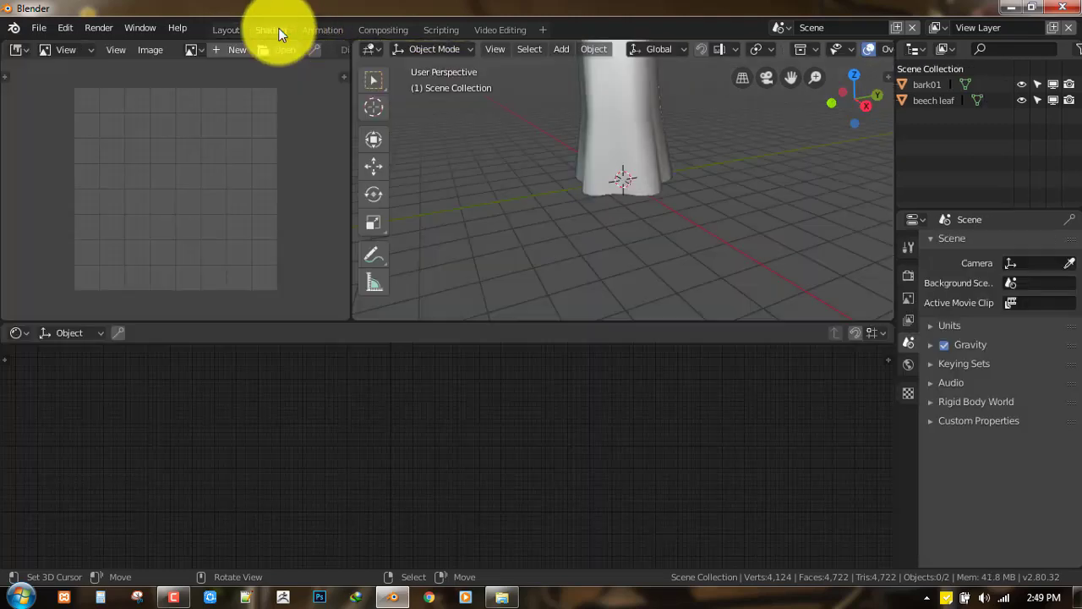
left_click(216, 26)
key("z")
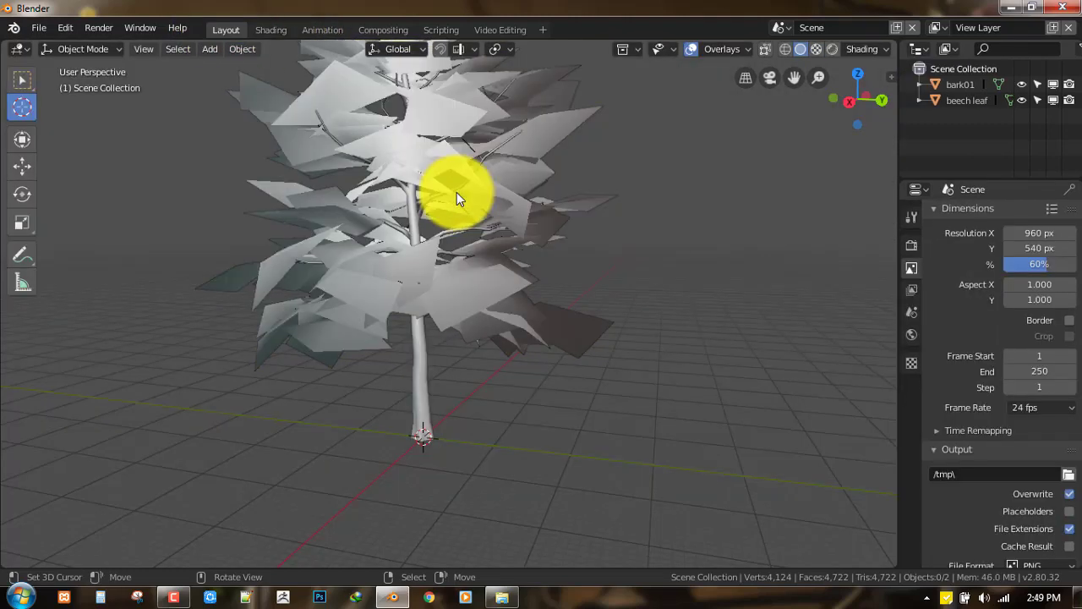
key("z")
key("shift+z")
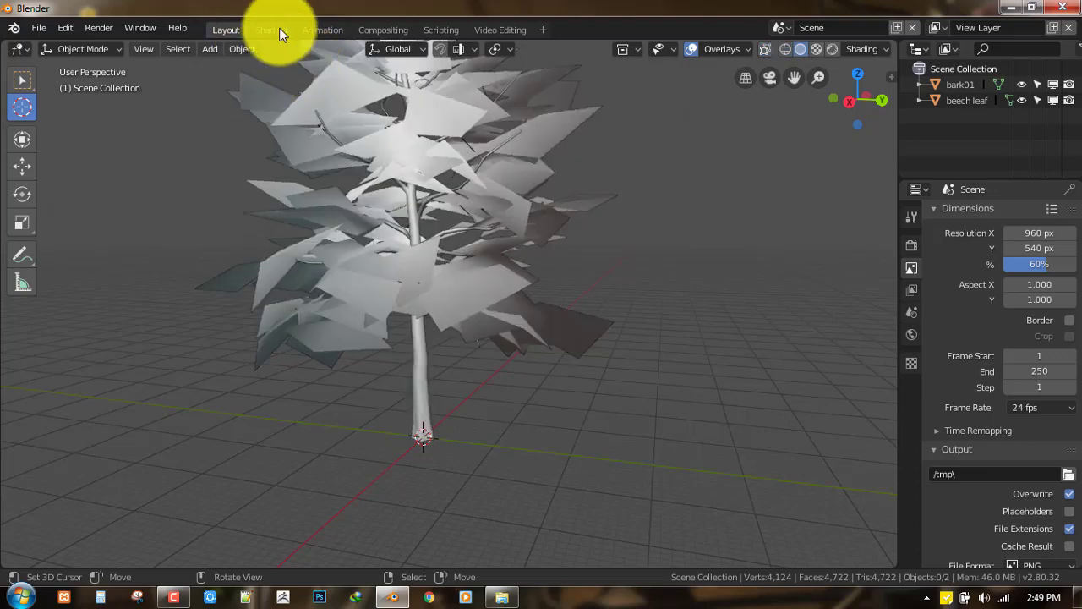
left_click(276, 30)
middle_click_drag(520, 183, 730, 161)
Step: Save the scene as tree.blend in the desktop's Projects folder
key("ctrl+s")
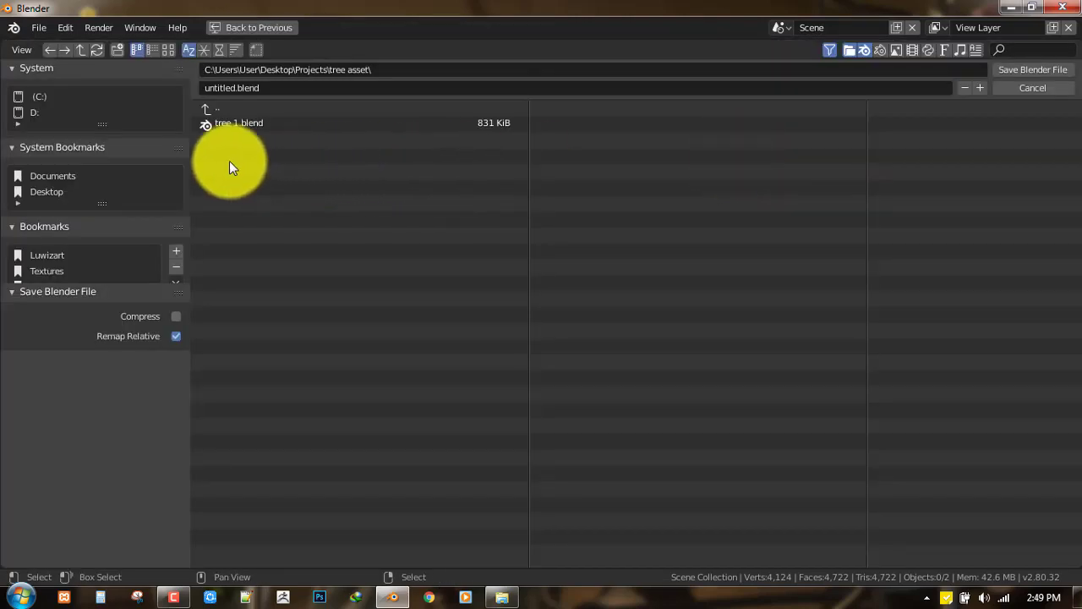
left_click(58, 194)
left_click(217, 174)
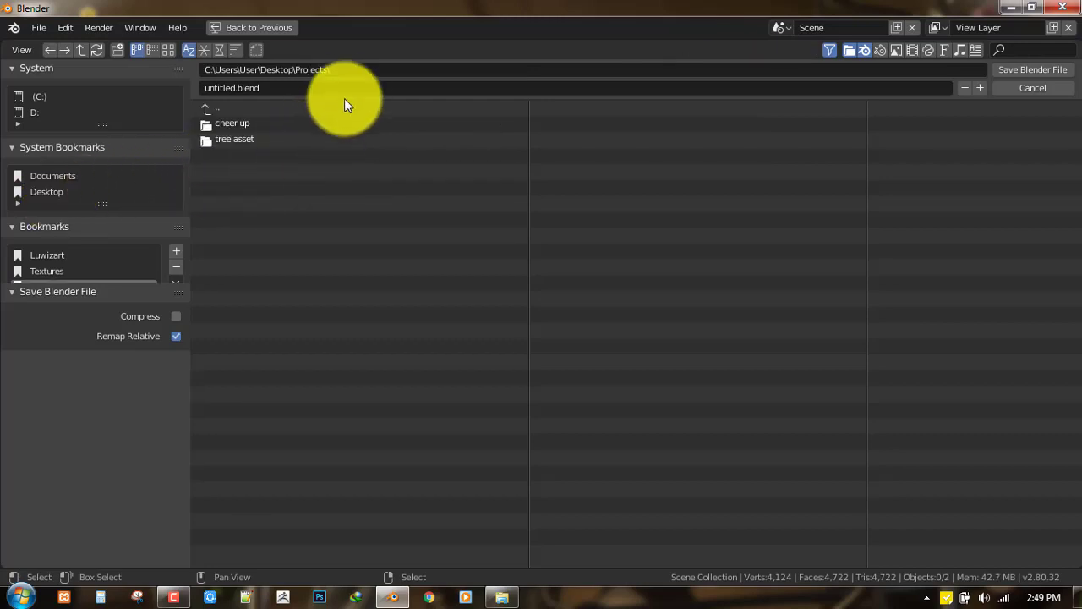
left_click(343, 88)
type("tree")
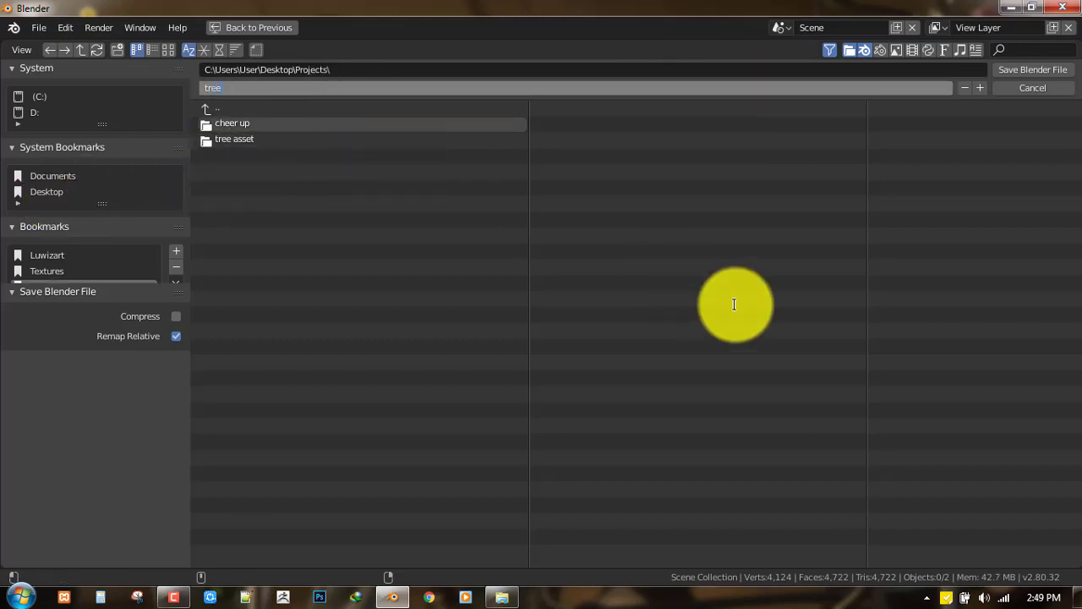
key("Return")
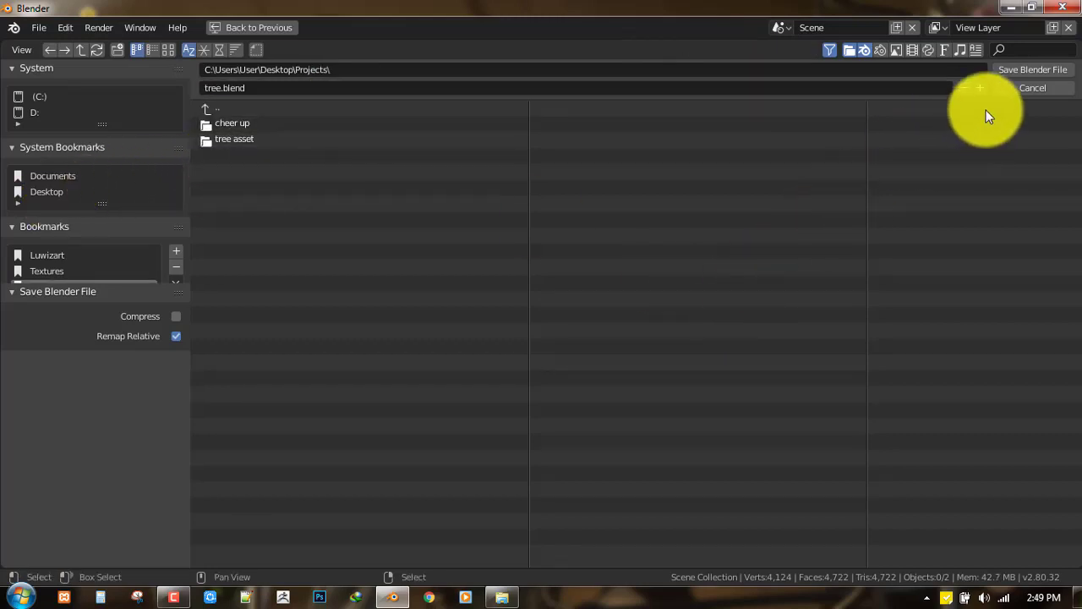
left_click(1024, 72)
Step: Display the Shading workspace's viewport in LookDev shading and select the tree trunk
mouse_move(615, 191)
middle_mouse_down()
mouse_move(635, 193)
mouse_move(644, 246)
mouse_move(734, 96)
middle_mouse_up()
middle_click_drag(733, 51, 553, 51)
left_click(813, 49)
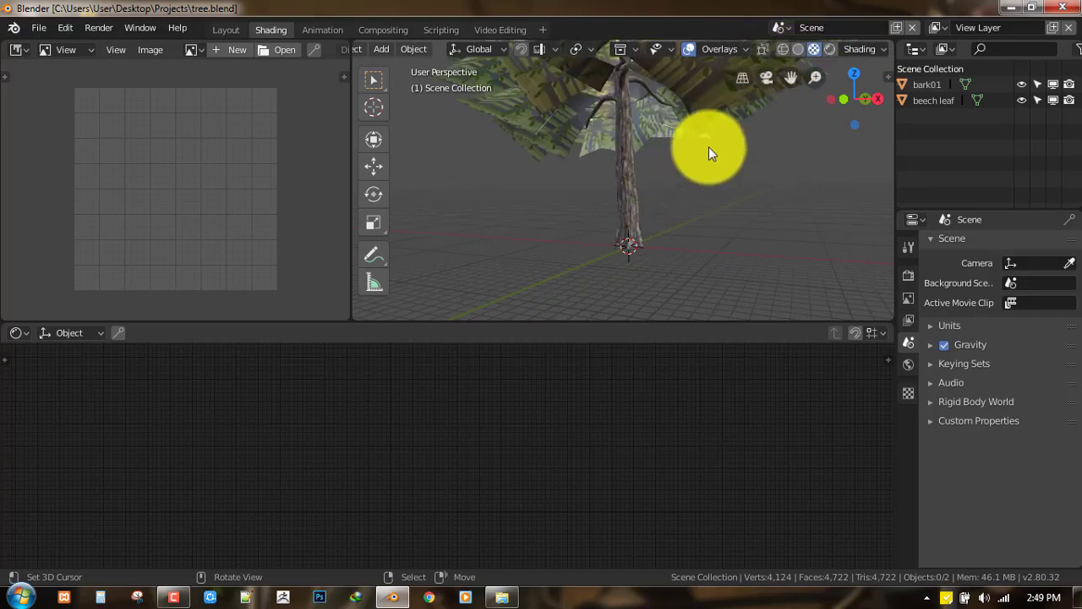
scroll(773, 157, "up", 4)
middle_click_drag(773, 154, 579, 201)
left_click(595, 177)
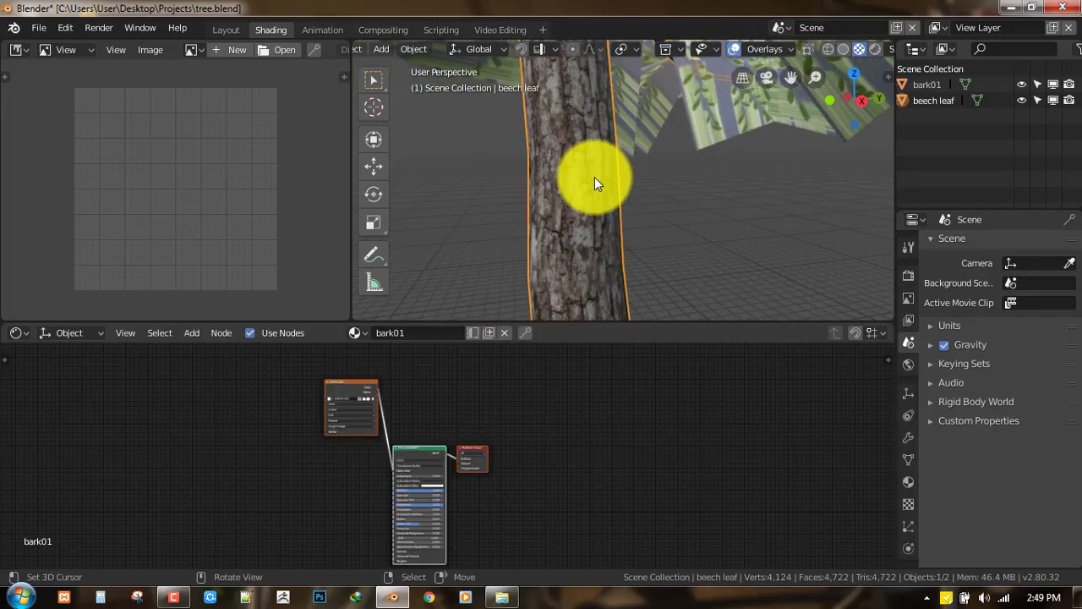
Step: Move the bark01 image texture node down beside the shader node and place a duplicate of it below
scroll(484, 479, "up", 1)
middle_click_drag(485, 506, 607, 427)
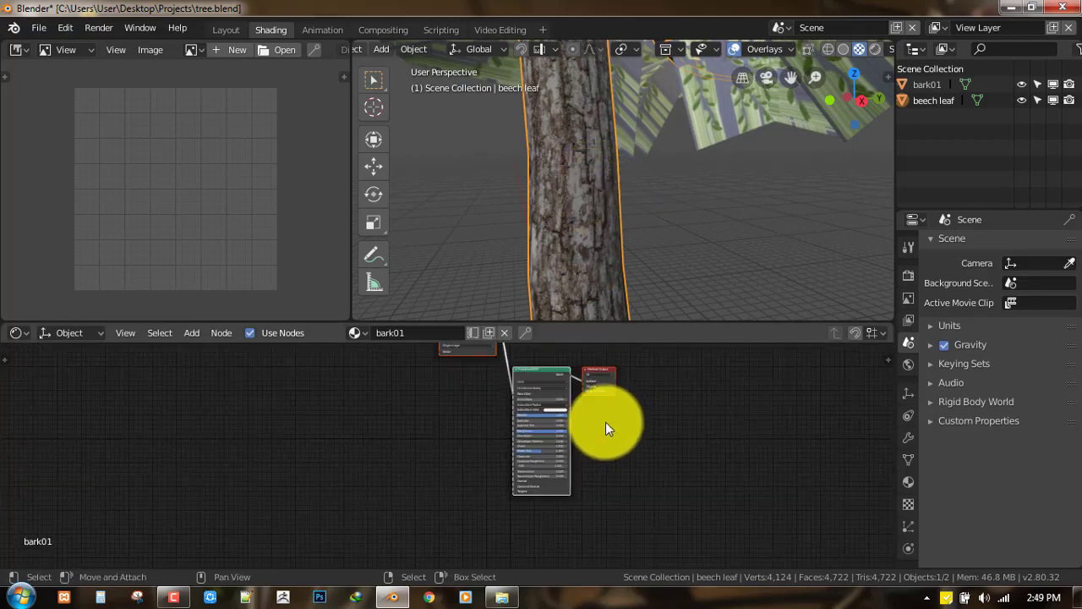
scroll(607, 427, "up", 1)
middle_click_drag(535, 478, 578, 582)
left_click_drag(488, 406, 450, 515)
middle_click_drag(533, 512, 596, 341)
scroll(596, 341, "up", 1)
scroll(579, 480, "up", 1)
middle_click_drag(580, 425, 556, 467)
key("shift+d")
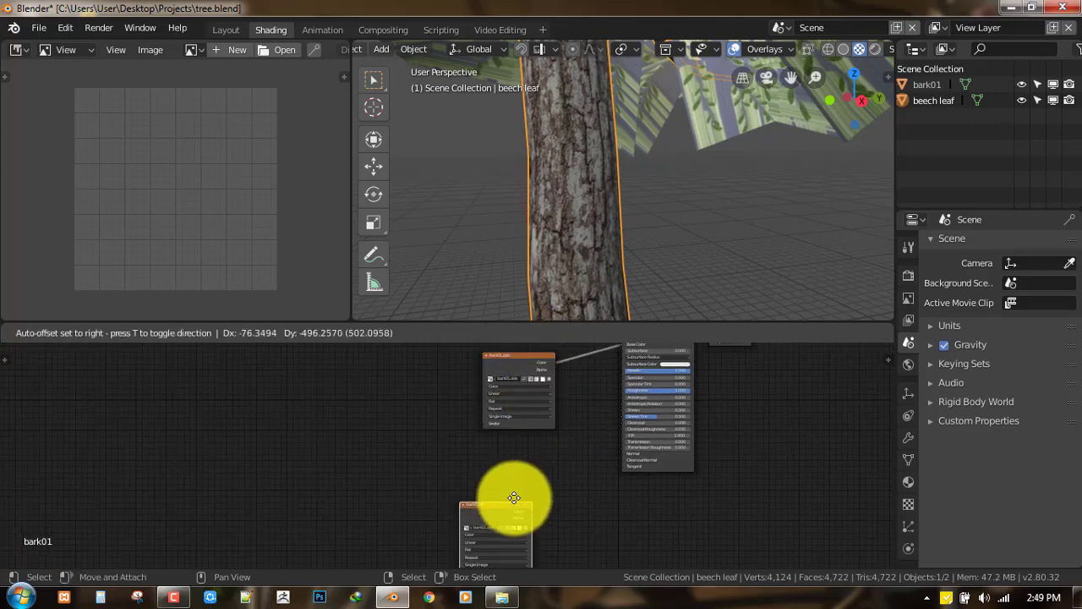
left_click(509, 436)
scroll(599, 433, "up", 1)
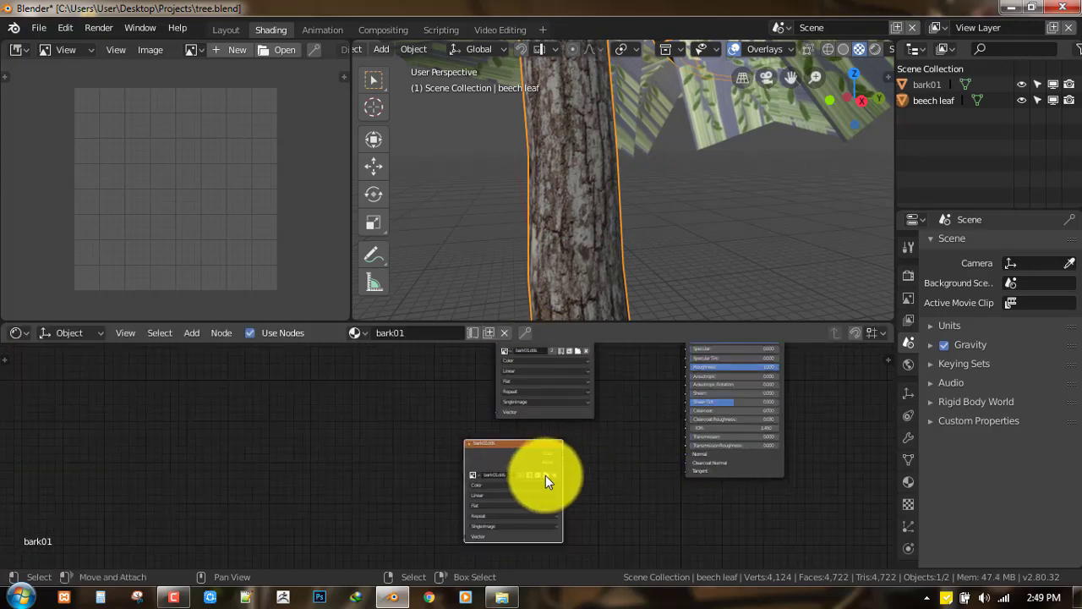
Step: Load the bark normal map bark01_n.dds from the Projects folder into the duplicated image texture node, choosing it by thumbnail
left_click(545, 475)
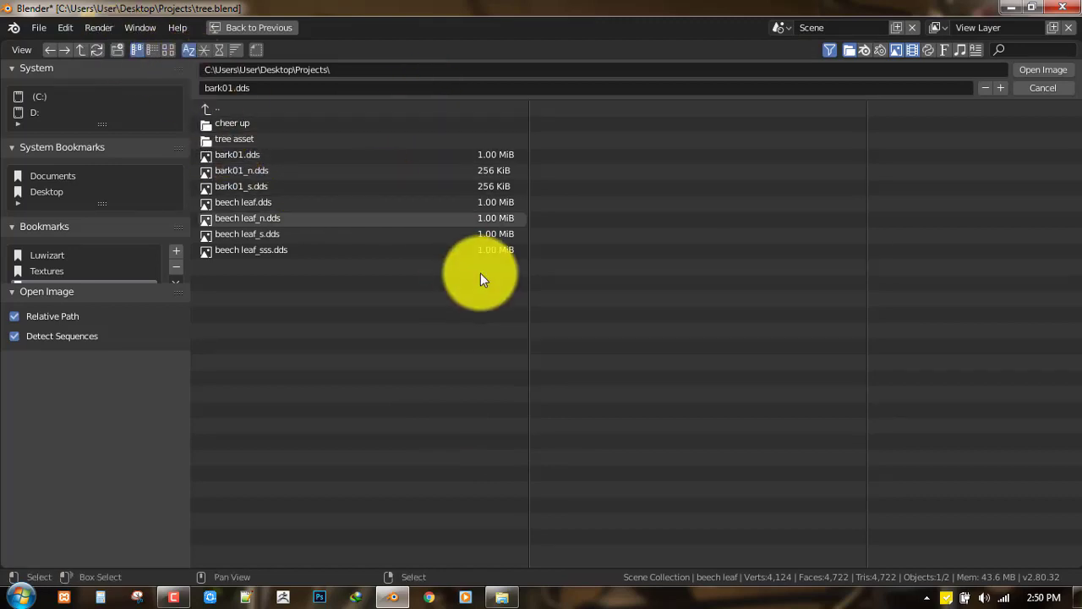
left_click(169, 50)
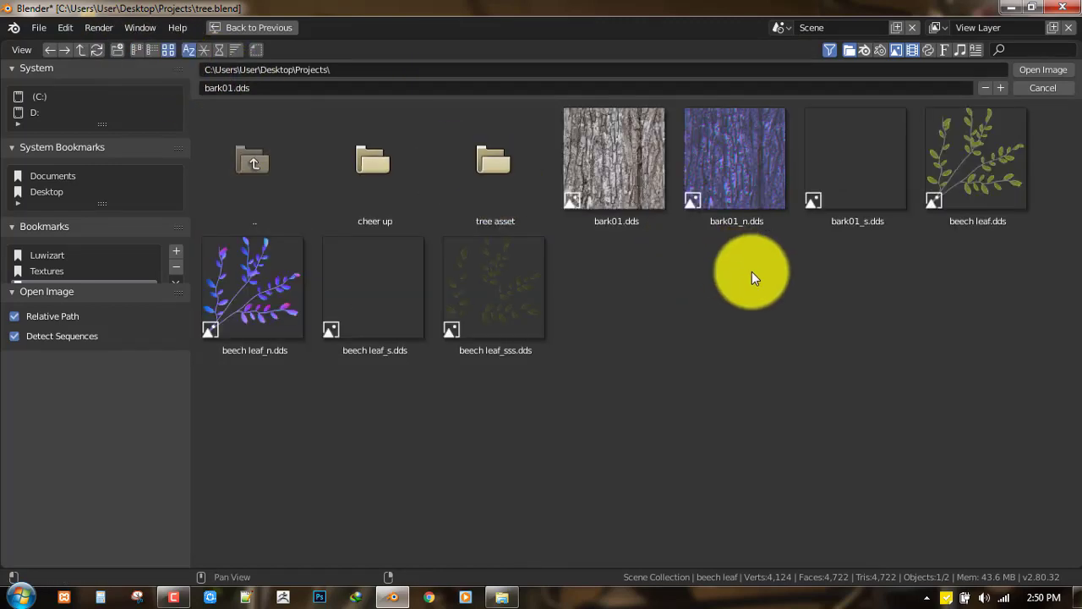
left_click(734, 192)
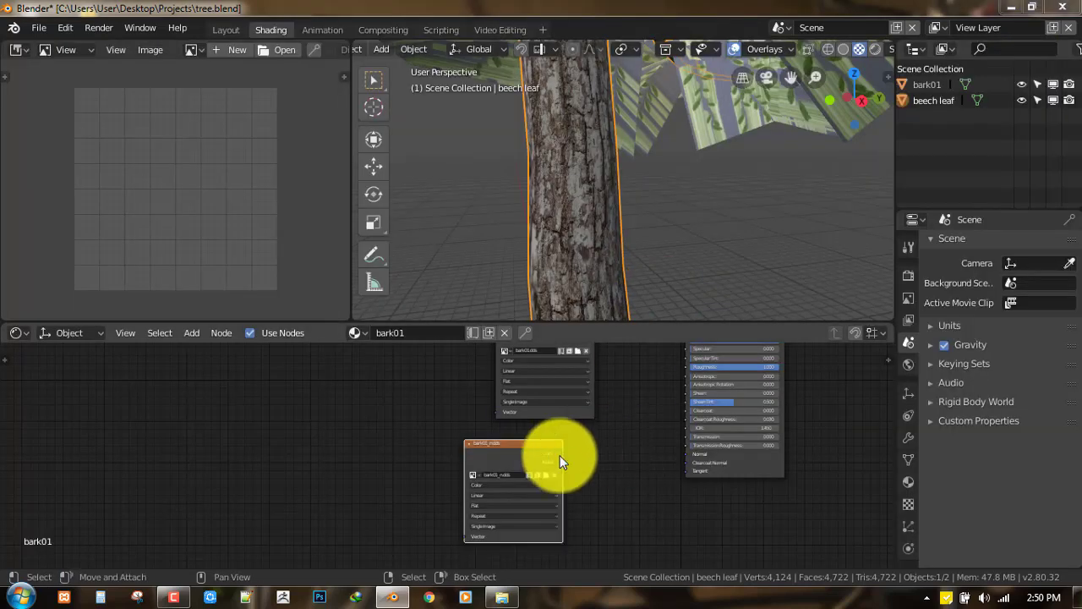
Step: Connect the bark01_n.dds color output to the shader's Normal input and insert a Bump node on that link
left_click_drag(562, 453, 658, 465)
key("shift+a")
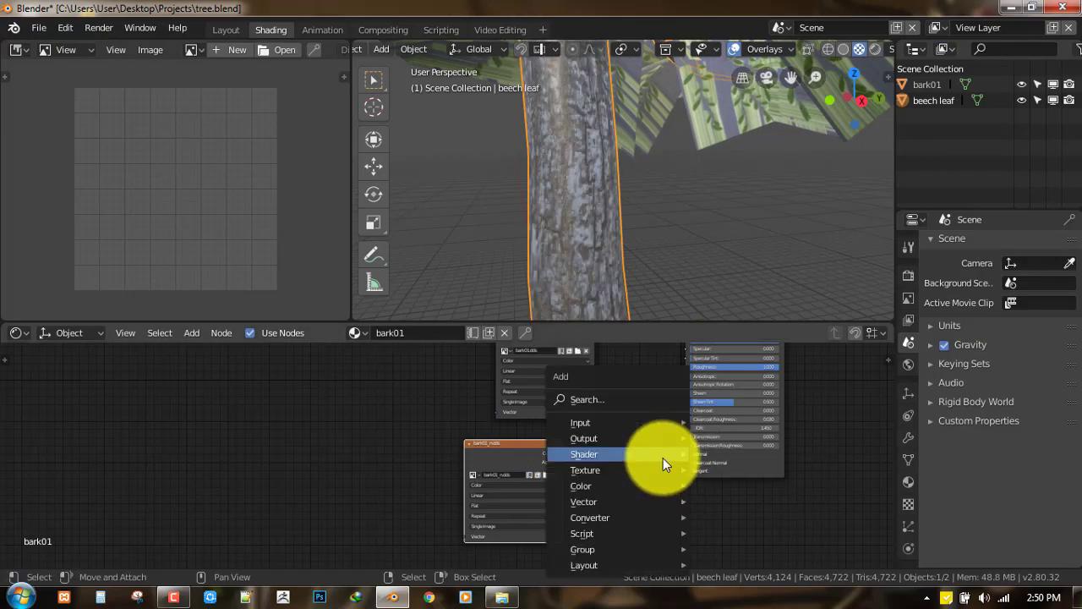
mouse_move(628, 507)
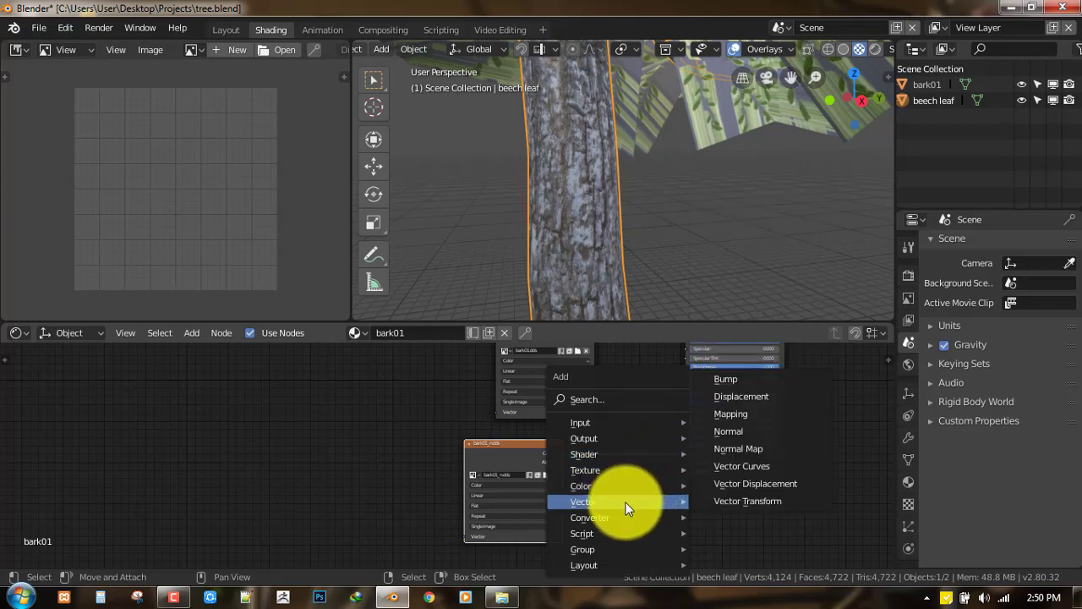
left_click(733, 381)
left_click(620, 431)
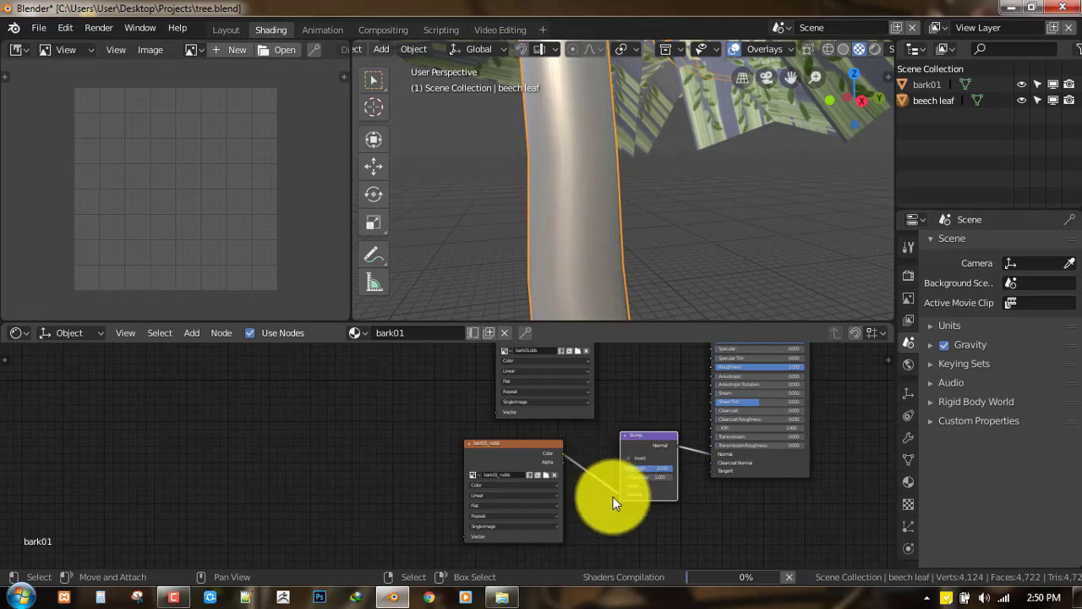
Step: Link the bark01_n.dds color to the Bump node's Height input, preview the Bump output on the trunk, save, and restore the full shader preview
mouse_move(621, 491)
left_mouse_down()
mouse_move(603, 486)
mouse_move(622, 486)
left_mouse_up()
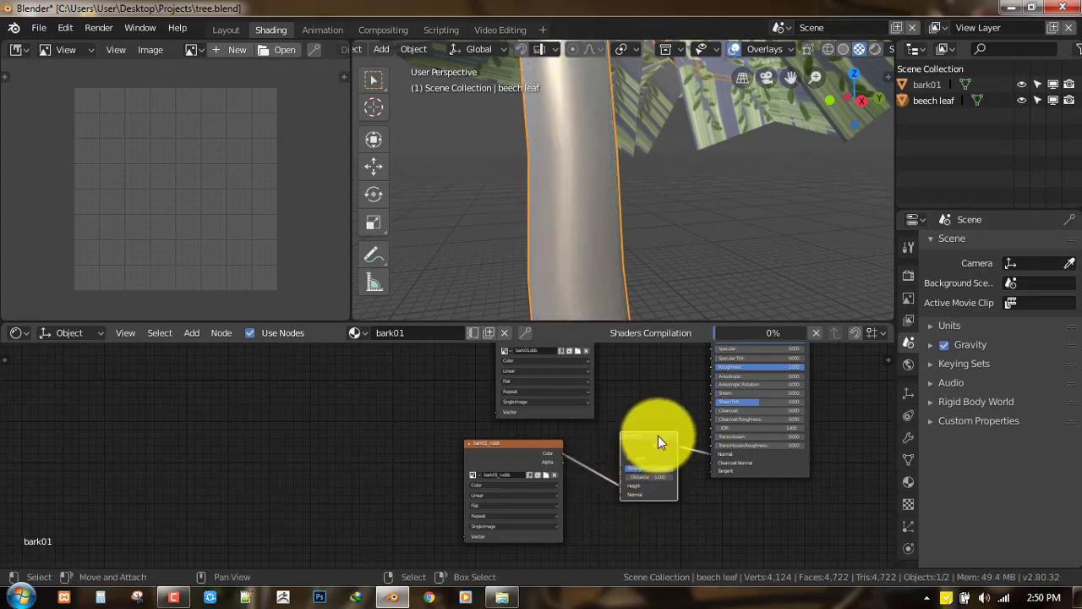
left_click(658, 436, "ctrl+shift")
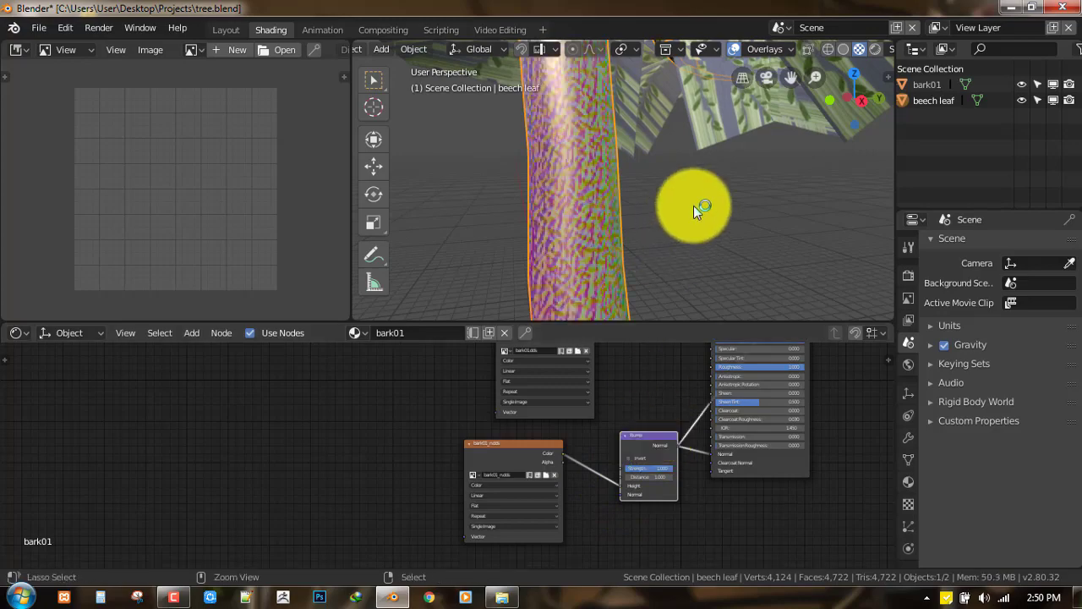
key("ctrl+s")
middle_click_drag(617, 243, 526, 273)
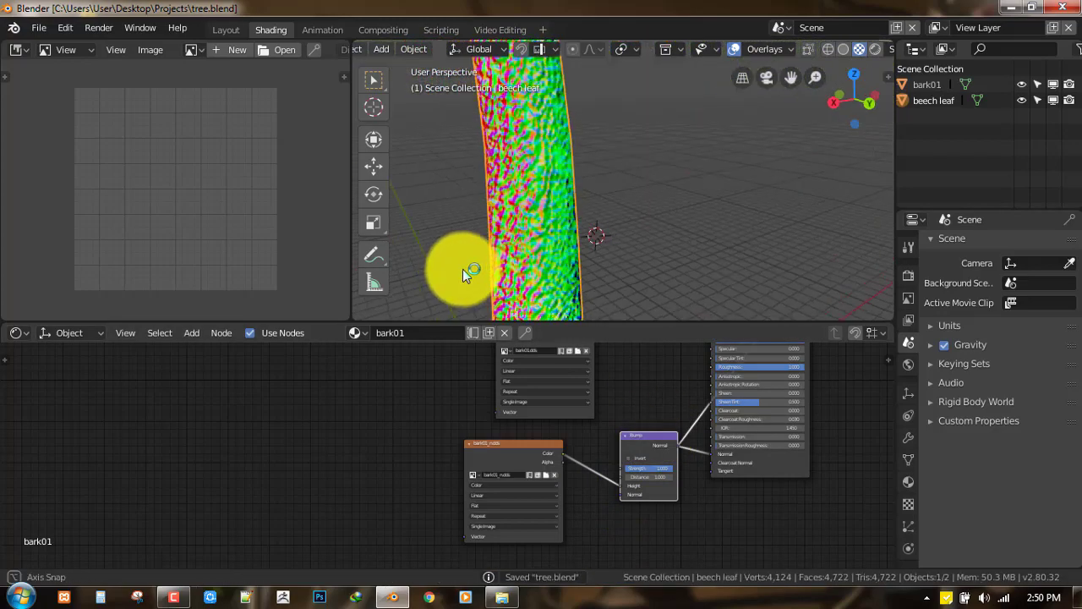
middle_click_drag(463, 269, 530, 257)
left_click(761, 468, "ctrl+shift")
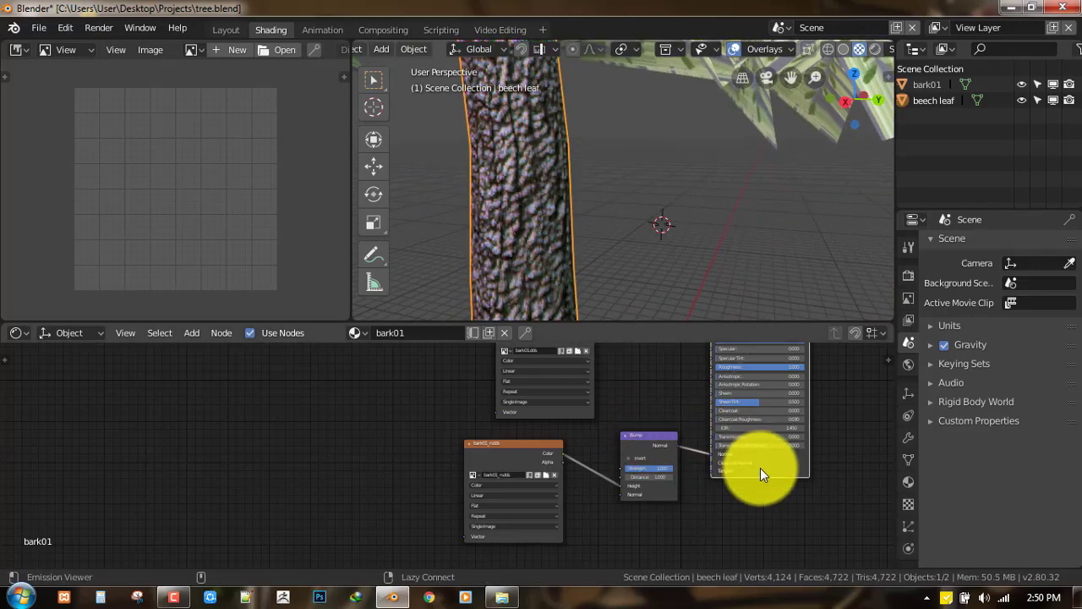
Step: Set the Bump node's strength to 0.3, check the bark relief on the trunk, and save the file
middle_click_drag(556, 200, 674, 201)
scroll(674, 200, "up", 4)
scroll(672, 225, "down", 3)
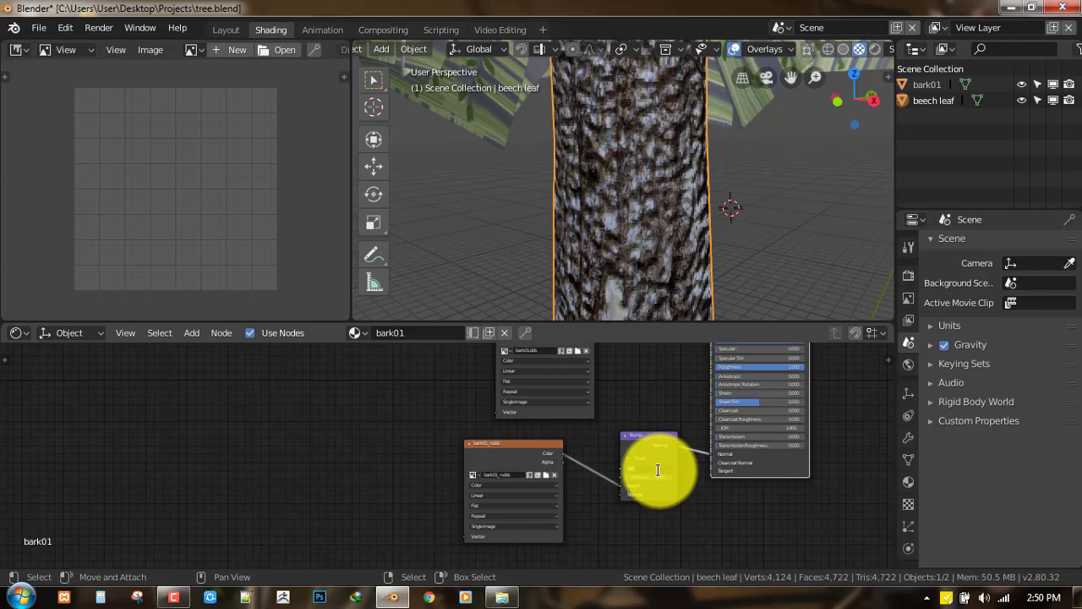
key("Return")
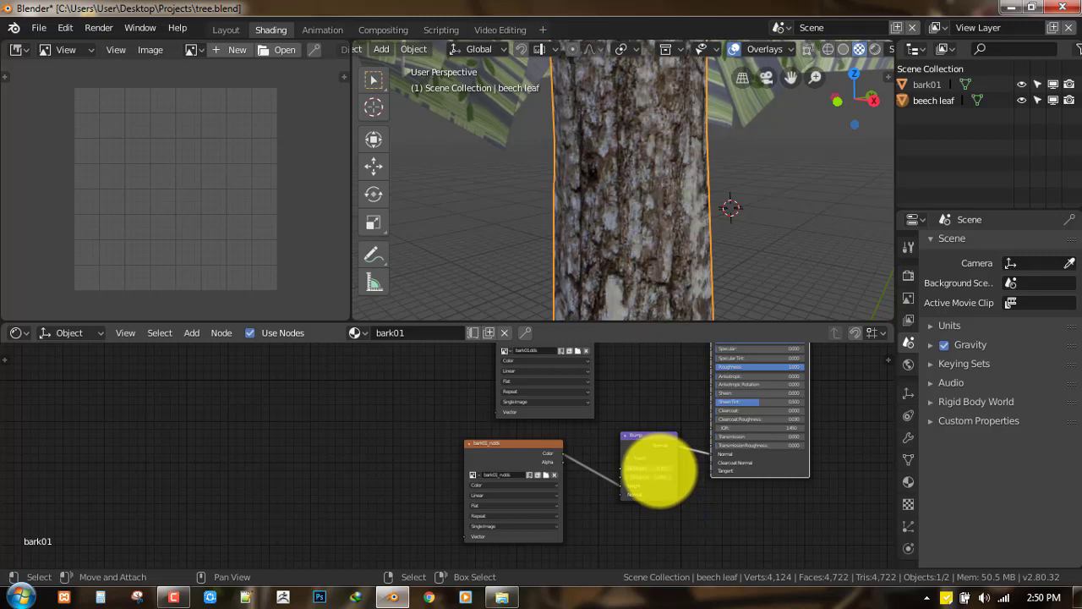
middle_click_drag(568, 242, 690, 233)
scroll(689, 232, "up", 2)
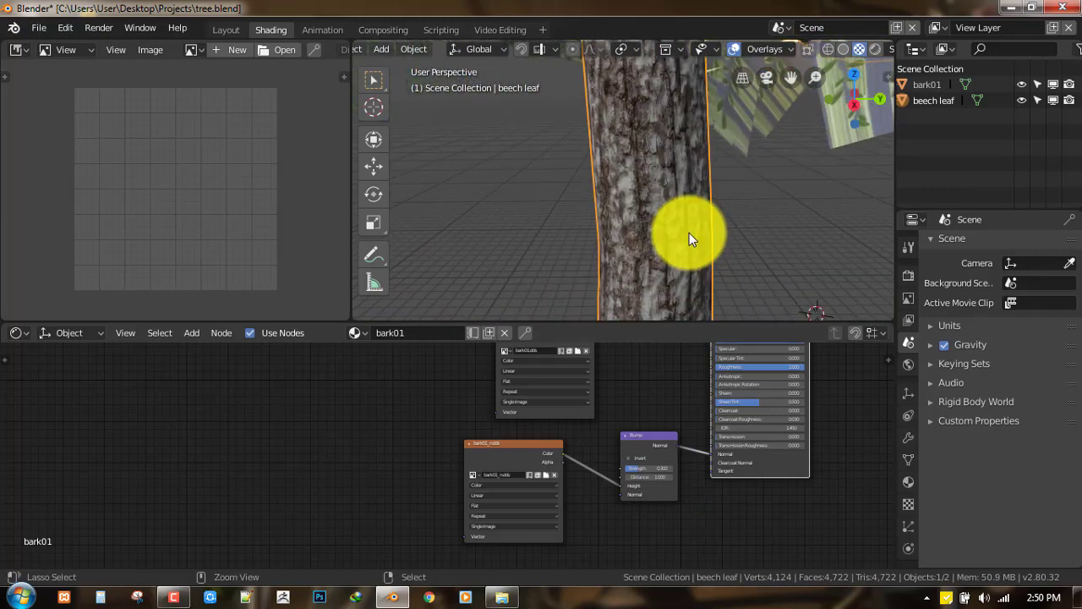
key("ctrl+s")
Step: Select the tree's leaf mesh and examine how the beech leaf texture sits on its planes
scroll(622, 174, "down", 2)
middle_click_drag(702, 156, 657, 270)
scroll(590, 246, "down", 2)
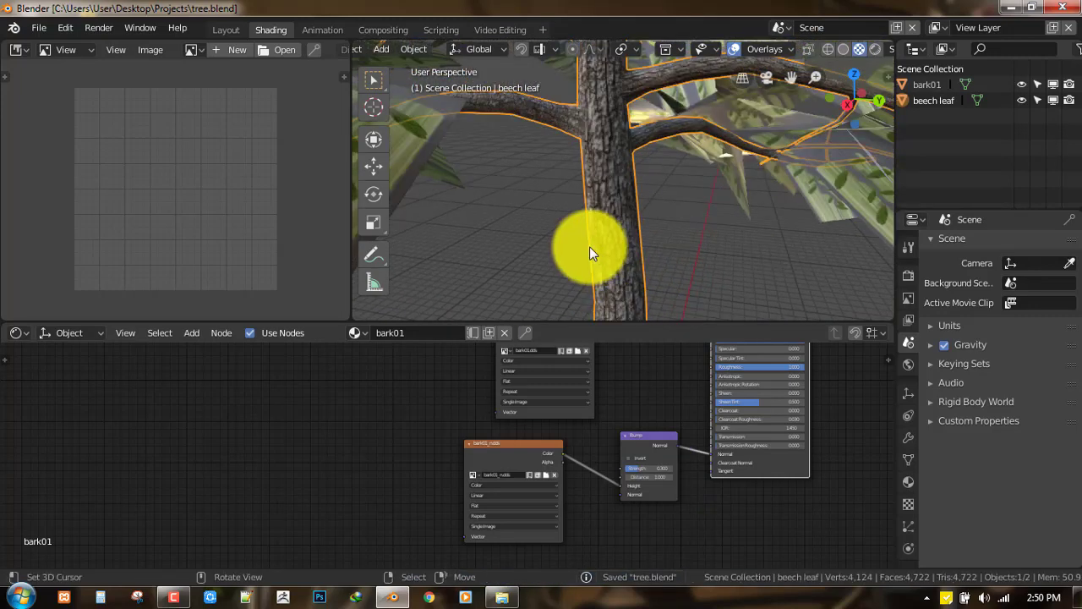
middle_click_drag(588, 245, 705, 212)
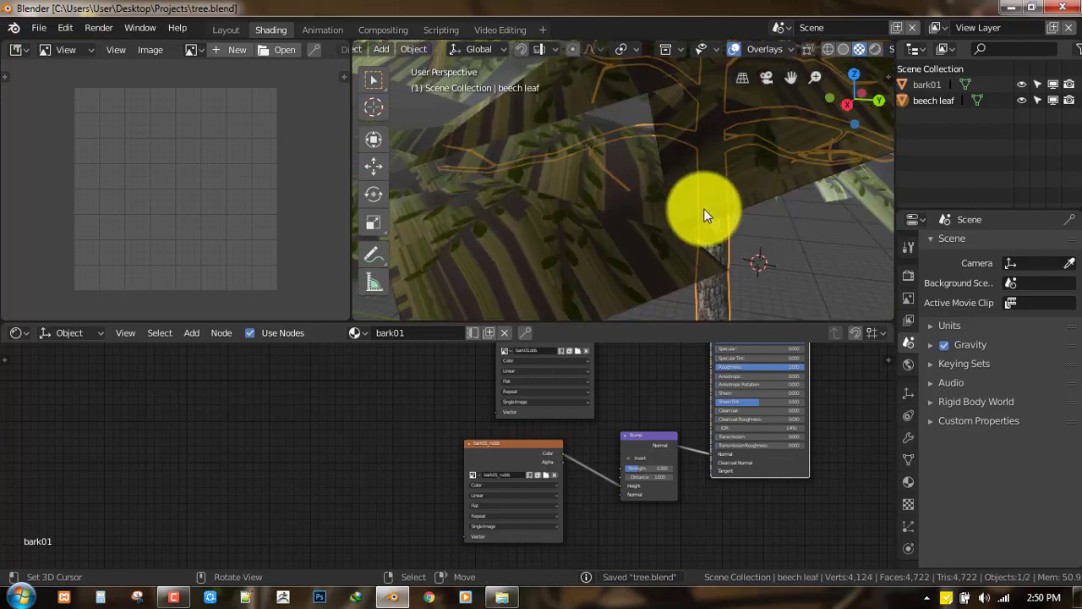
left_click(643, 265)
scroll(643, 265, "down", 5)
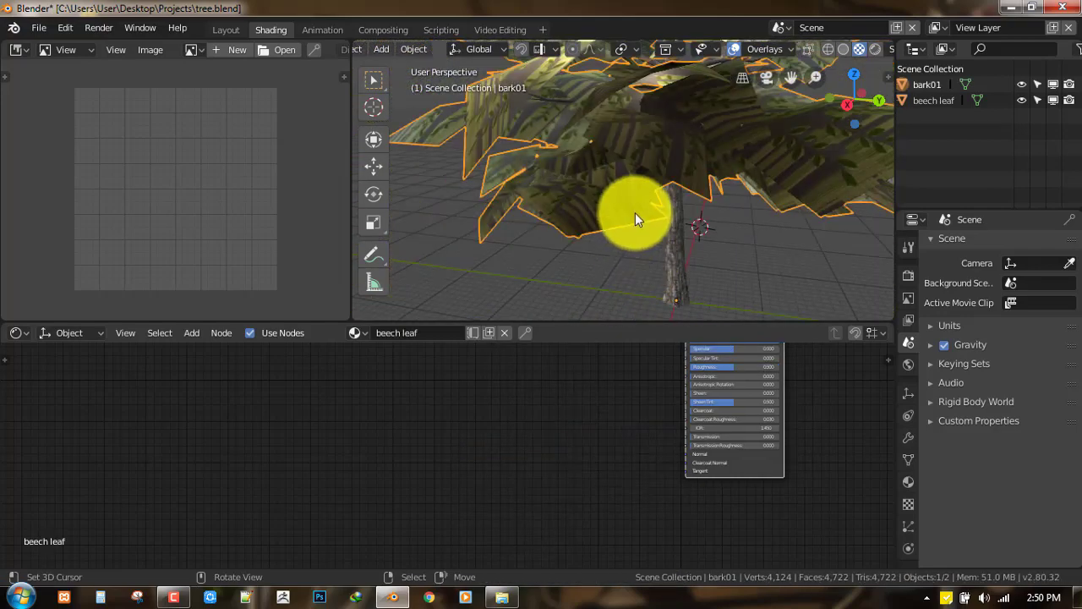
scroll(635, 218, "up", 4)
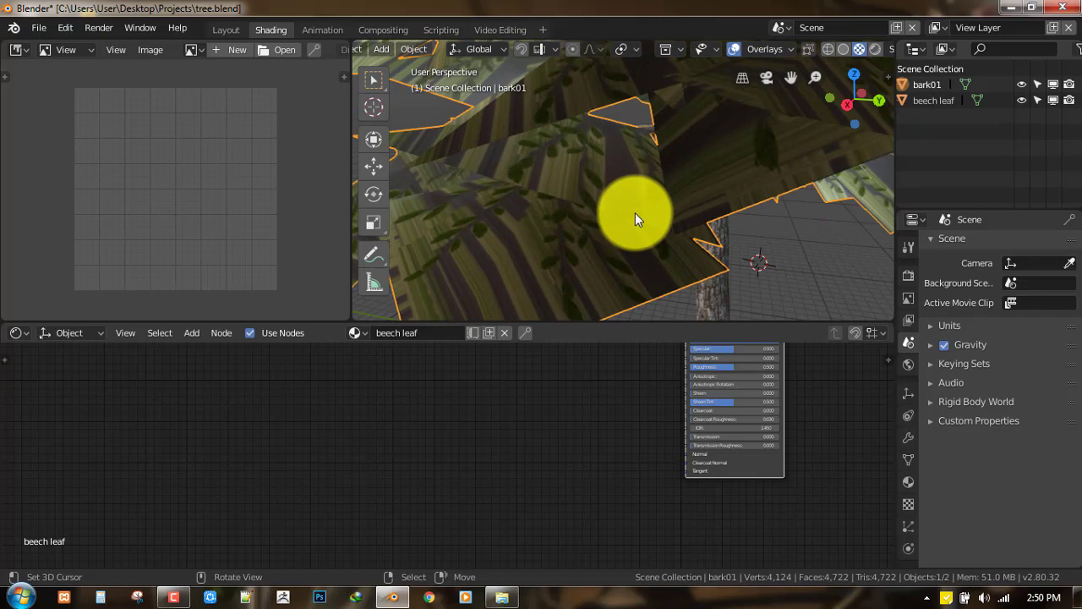
scroll(627, 224, "down", 3)
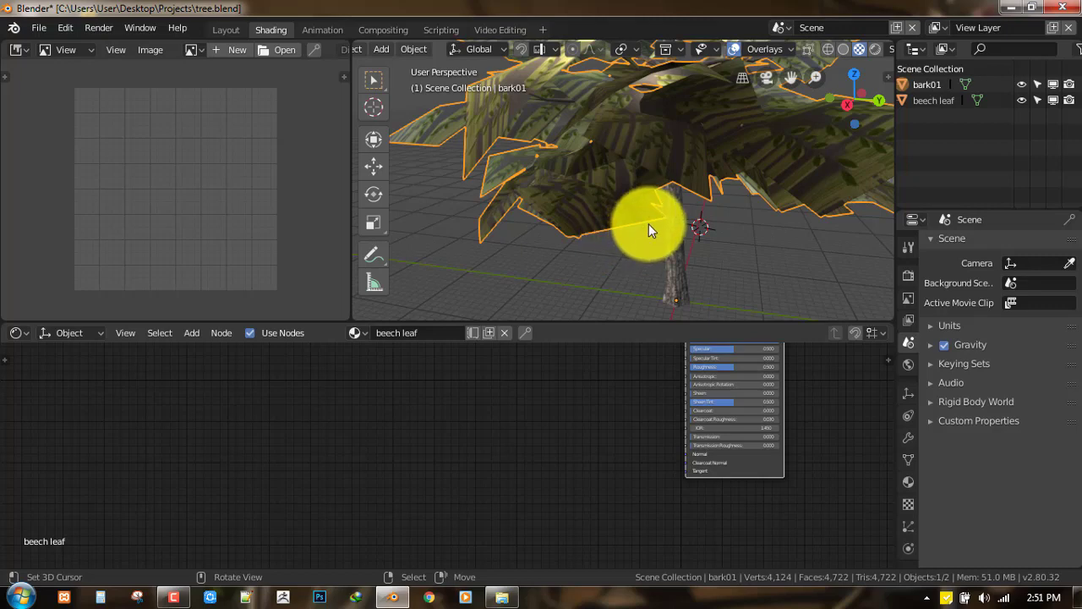
middle_click_drag(596, 244, 652, 202)
scroll(604, 224, "up", 2)
key("g")
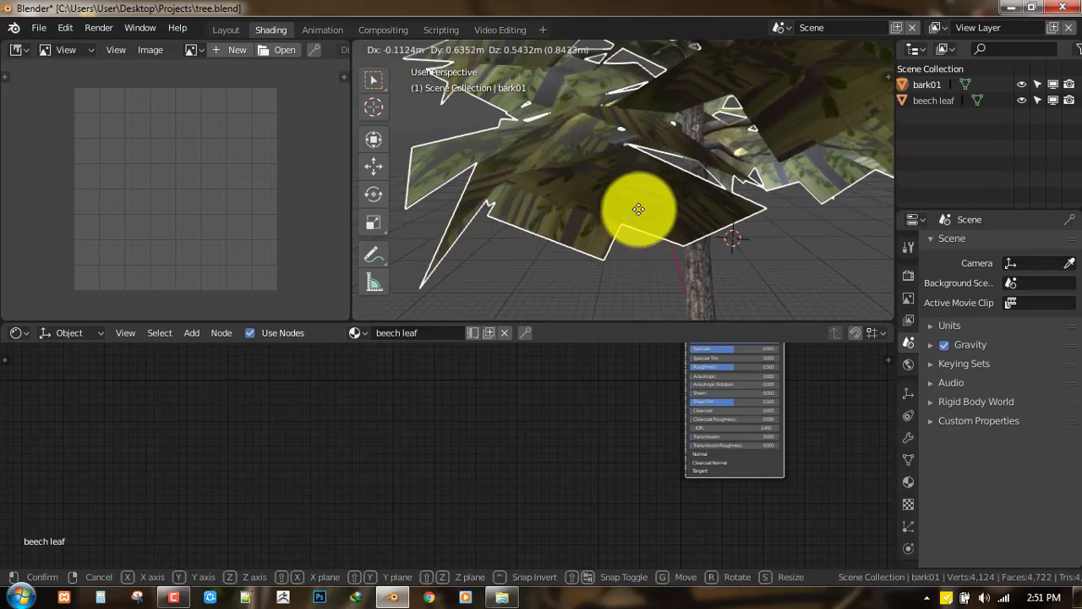
right_click(646, 209)
scroll(647, 209, "up", 2)
scroll(648, 209, "down", 2)
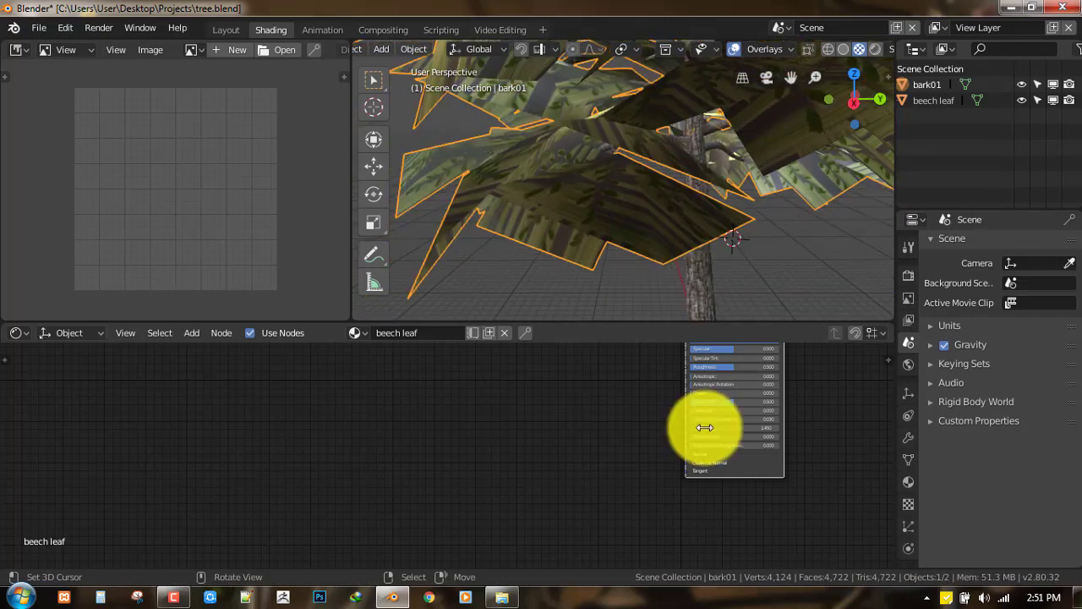
Step: Move the beech leaf.dds image texture node down beside the Principled BSDF node and delete that shader node
middle_click_drag(666, 495, 641, 607)
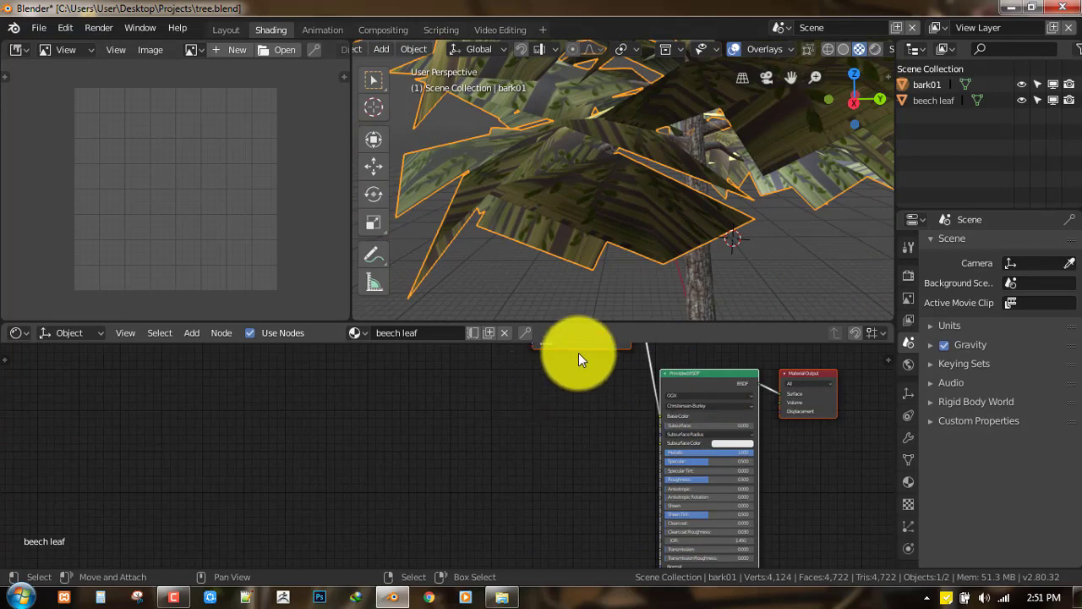
middle_click_drag(560, 374, 557, 379)
left_click_drag(557, 379, 433, 494)
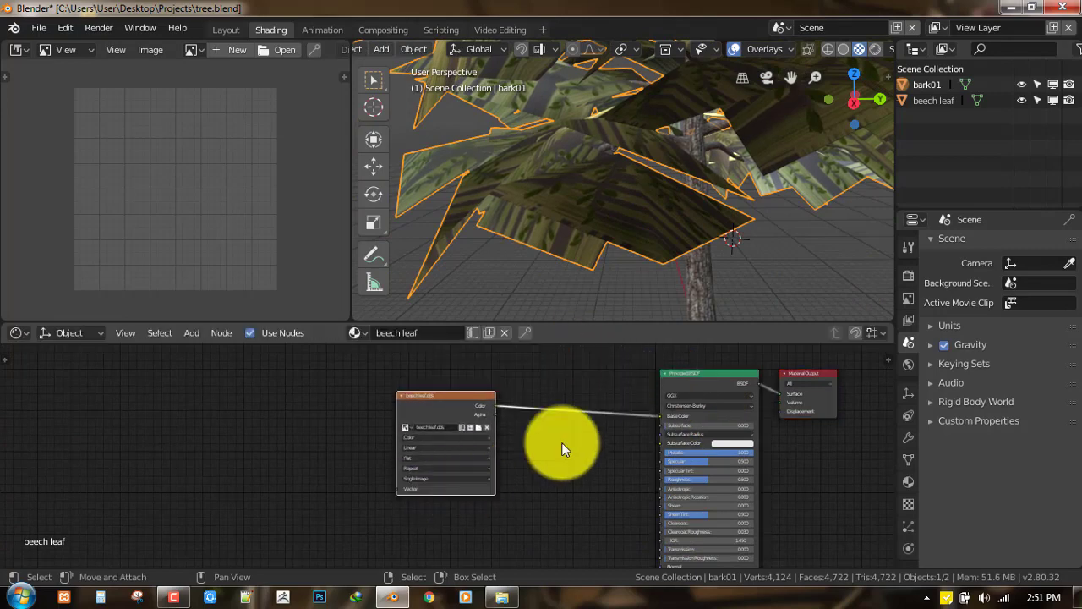
left_click(704, 375)
left_click(703, 375)
key("x")
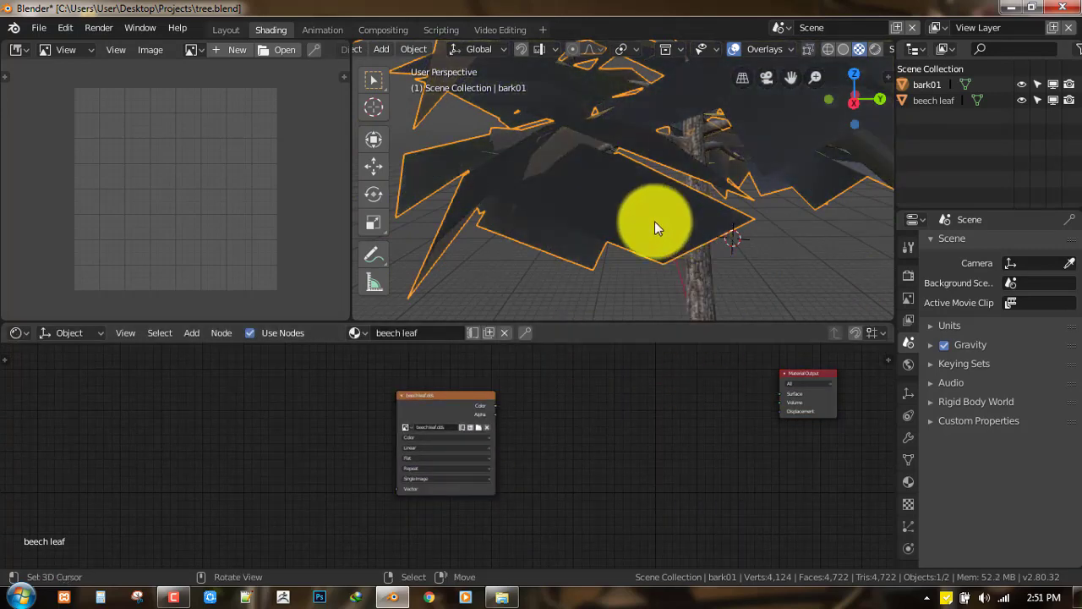
Step: Open the beech leaf material's properties, collapse the Surface section, and keep the Options section expanded
left_click(912, 486)
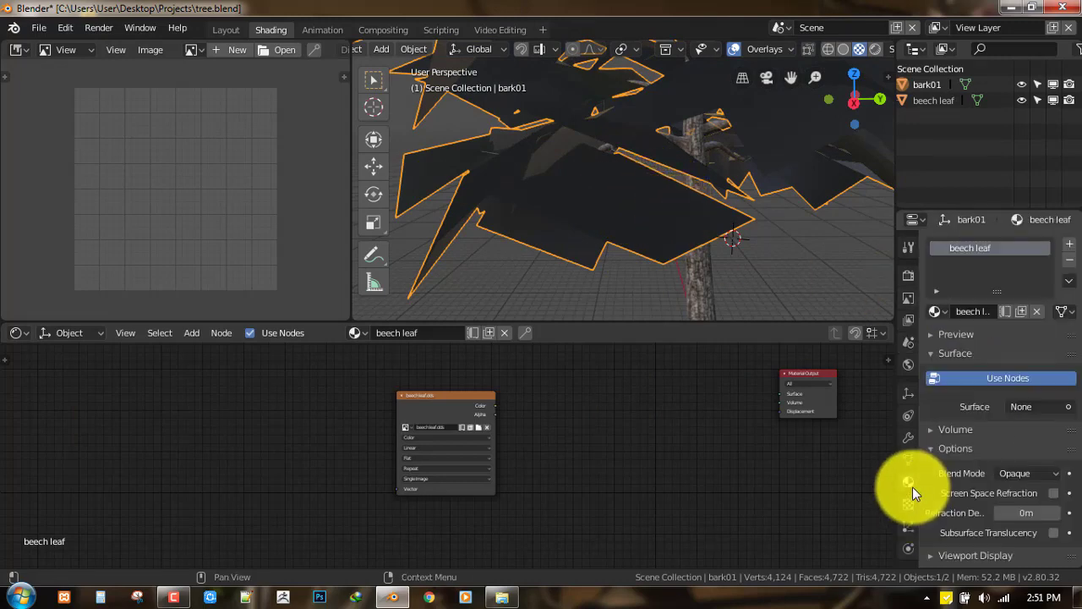
left_click(949, 356)
left_click(948, 390)
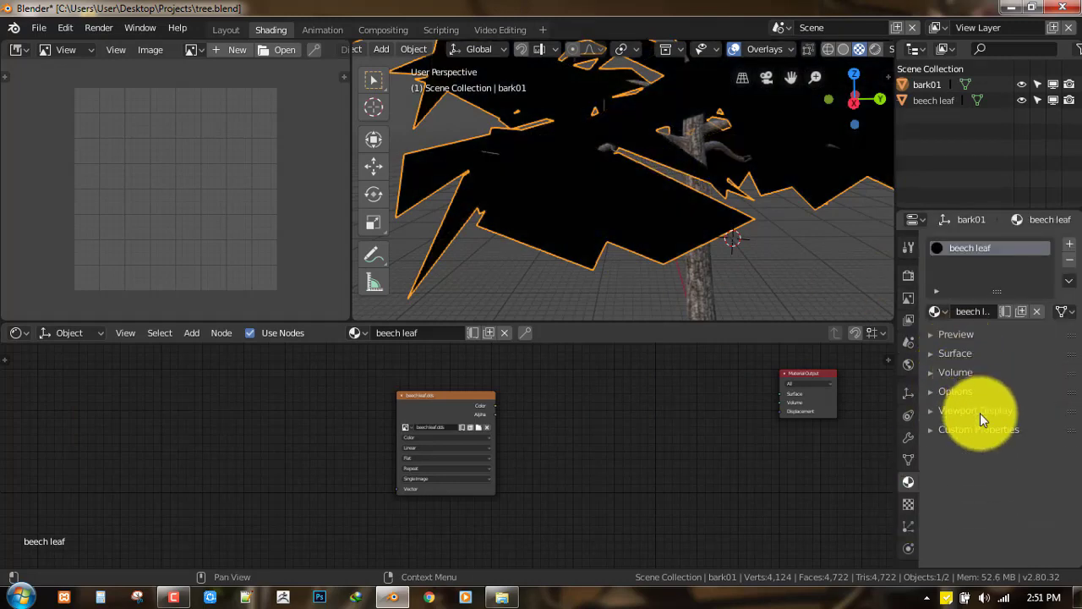
left_click(961, 398)
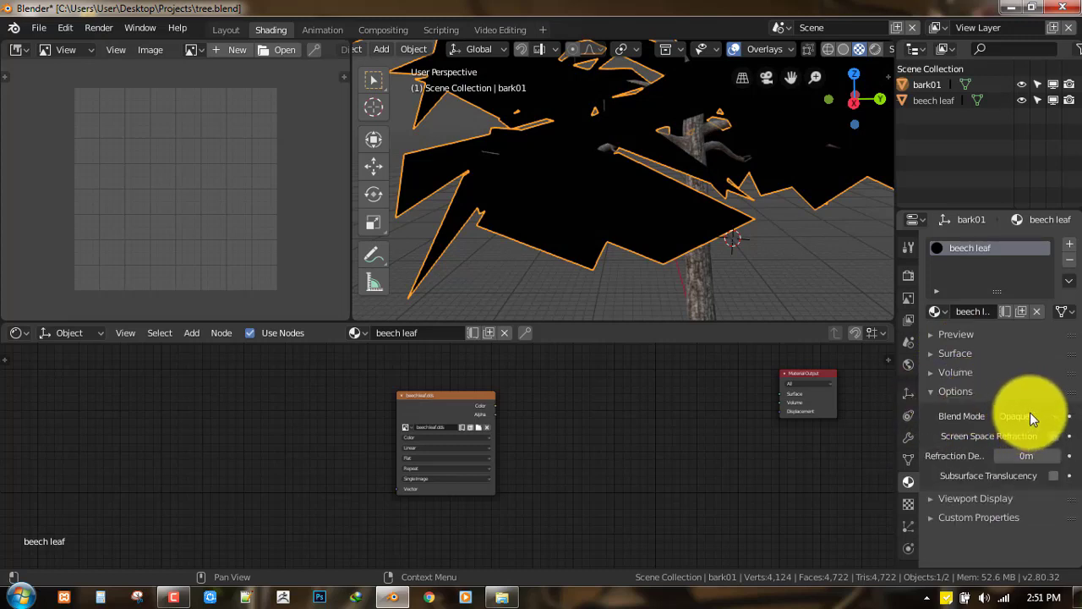
Step: Try the Cycles render engine, return the render engine to Eevee, and look at the world settings
left_click(913, 246)
left_click(907, 284)
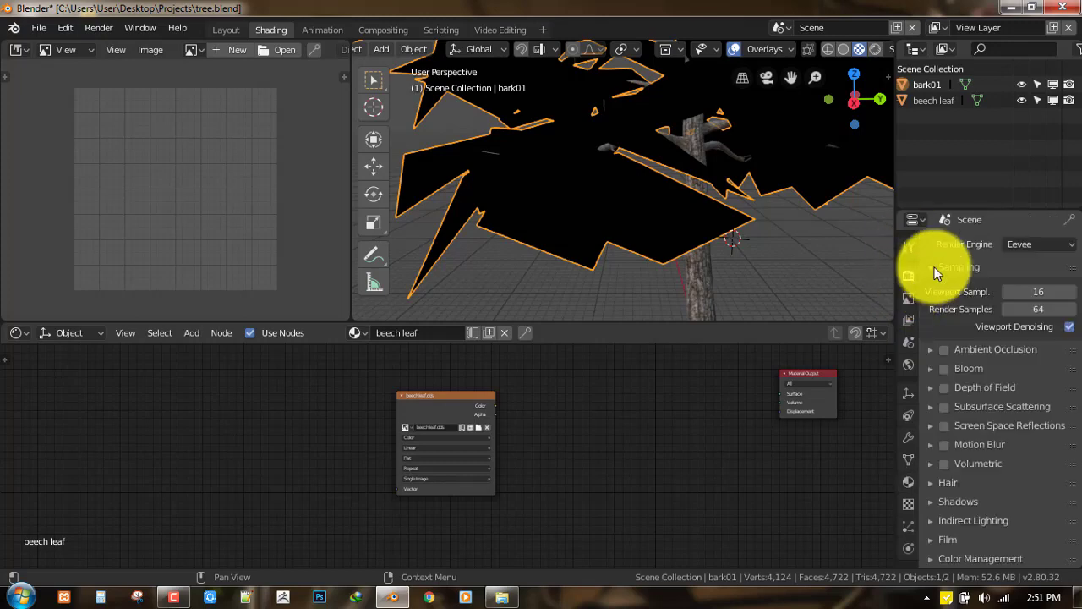
left_click(1039, 245)
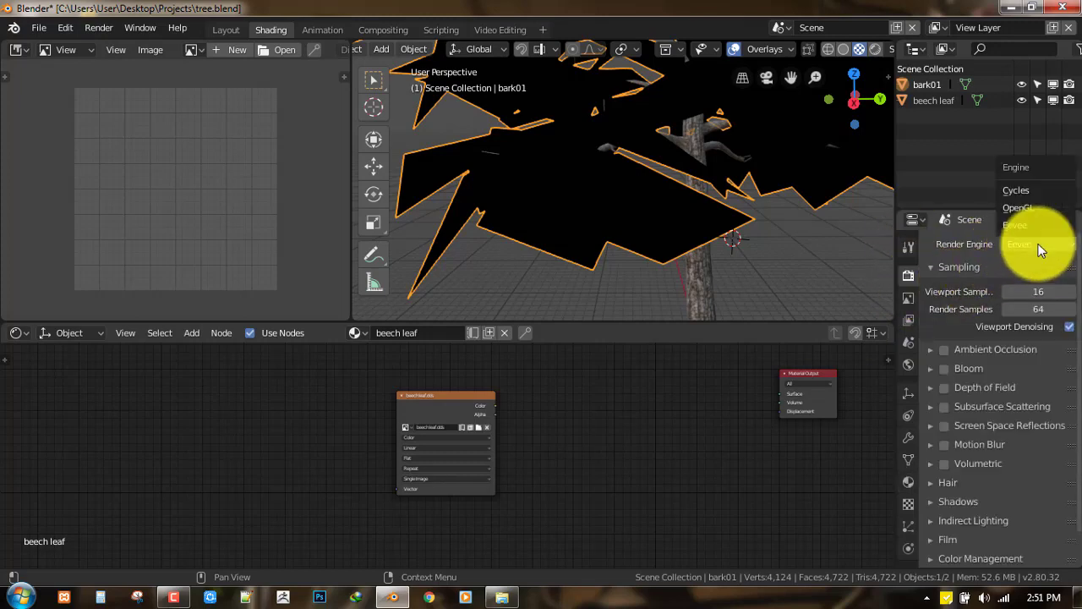
left_click(1032, 191)
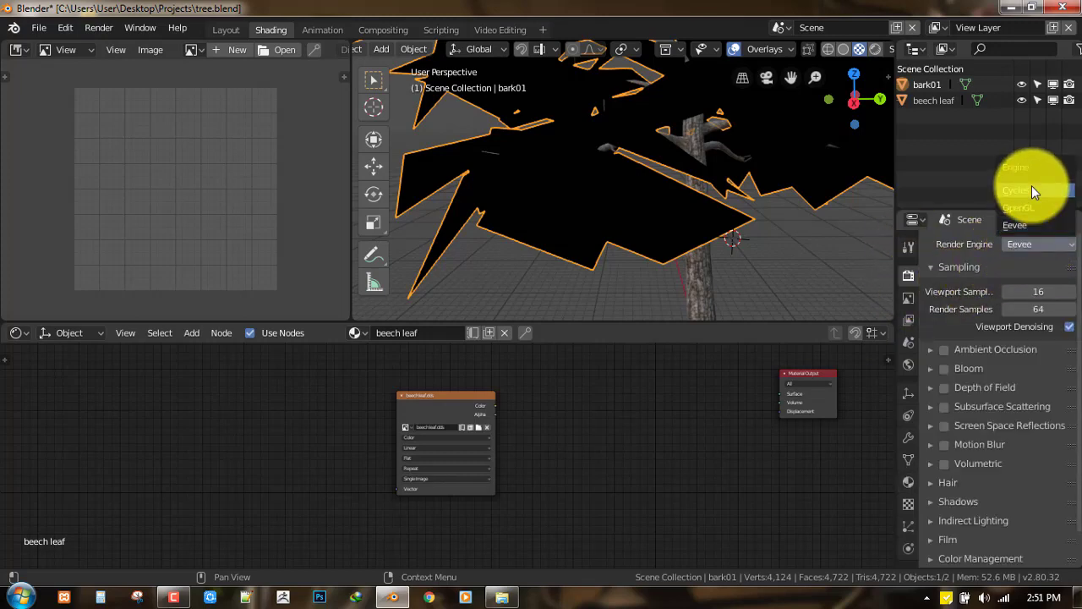
left_click(1031, 247)
left_click(1026, 228)
left_click(911, 367)
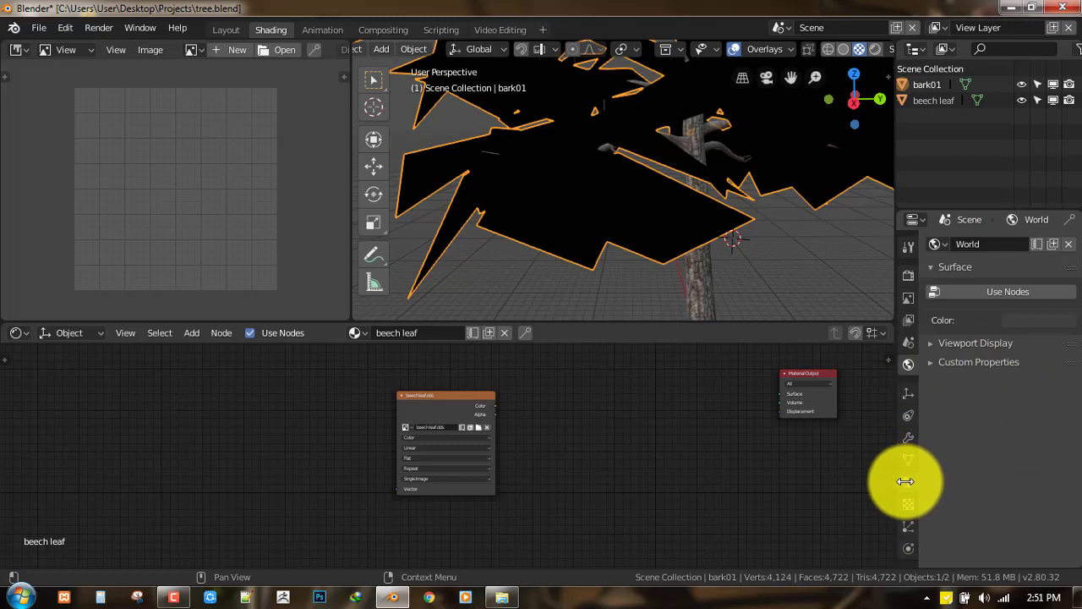
Step: Narrow the properties editor, set the beech leaf material's blend mode to Alpha Clip, and save the file
mouse_move(918, 485)
left_mouse_down()
mouse_move(950, 353)
mouse_move(938, 466)
mouse_move(950, 454)
mouse_move(906, 491)
mouse_move(919, 489)
left_mouse_up()
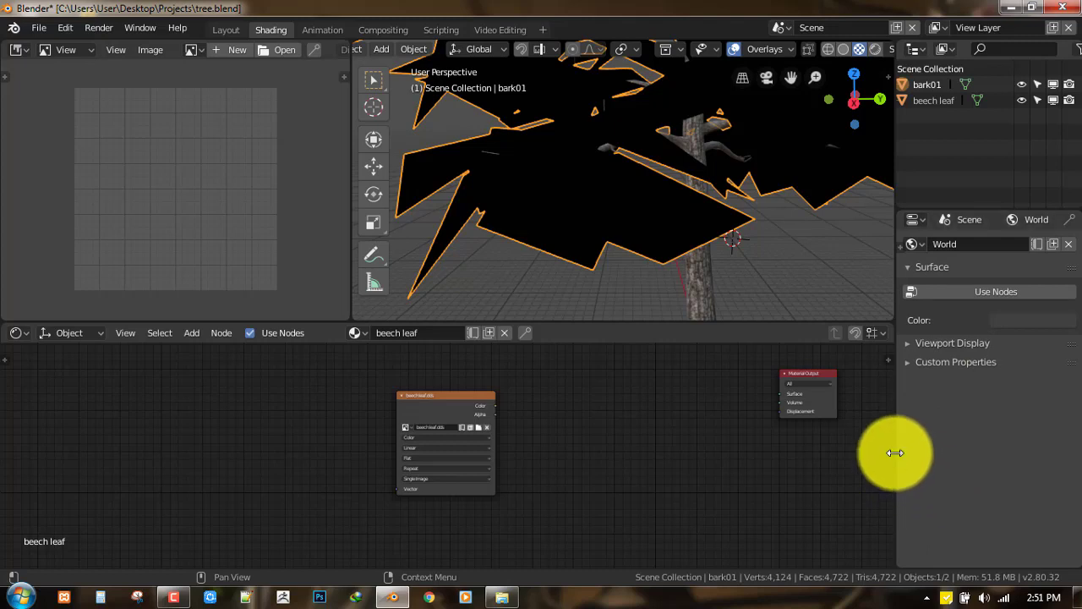
left_click_drag(894, 454, 930, 242)
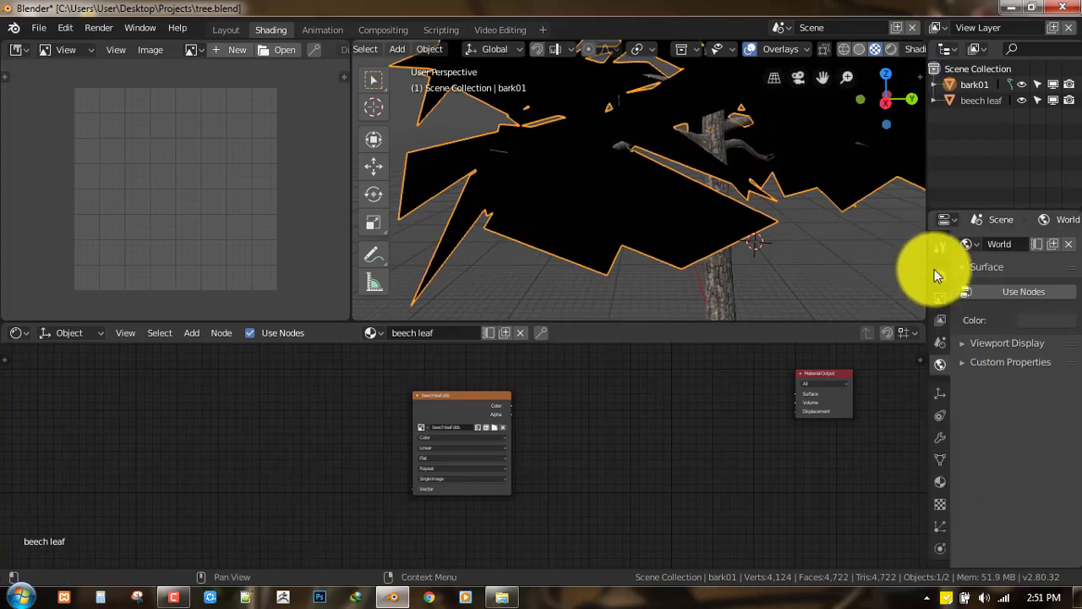
left_click(939, 481)
left_click(1019, 416)
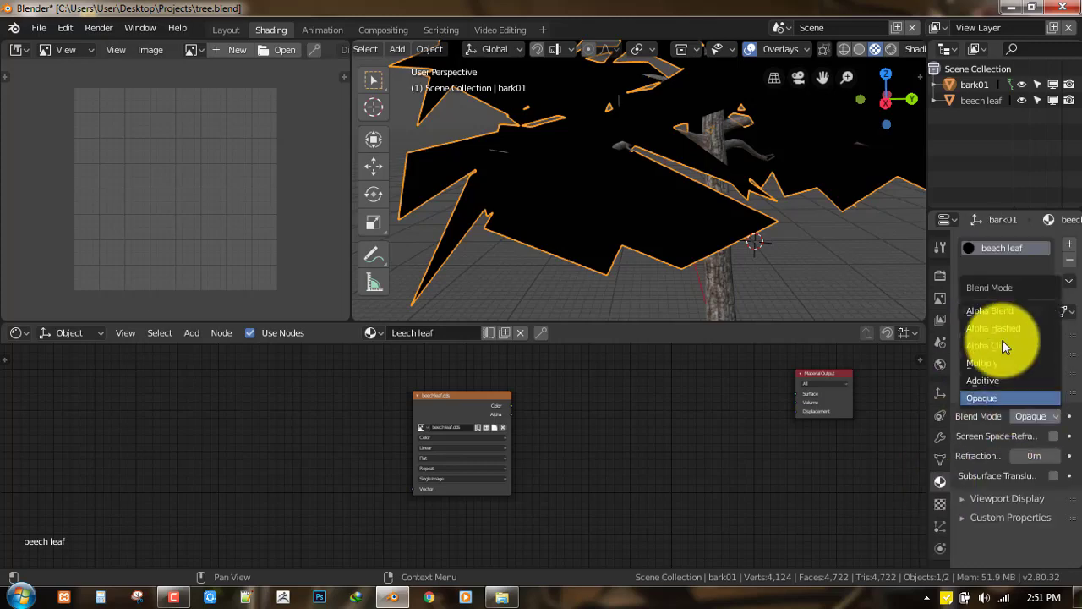
left_click(998, 346)
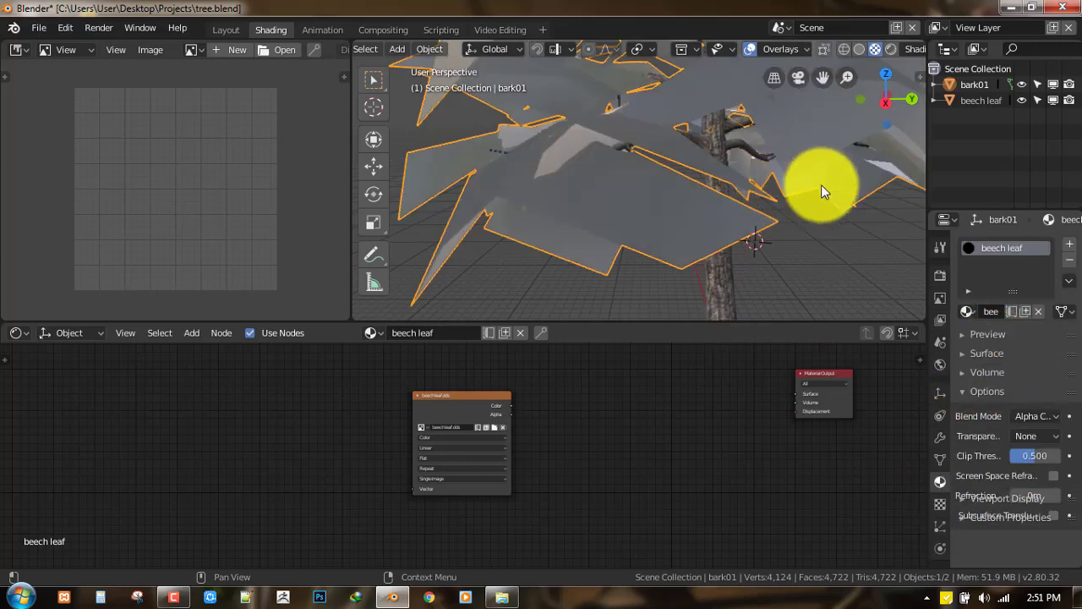
middle_click_drag(827, 185, 497, 418)
key("ctrl+s")
Step: Move the beech leaf.dds image texture node closer to the Material Output node
left_click_drag(515, 401, 572, 398)
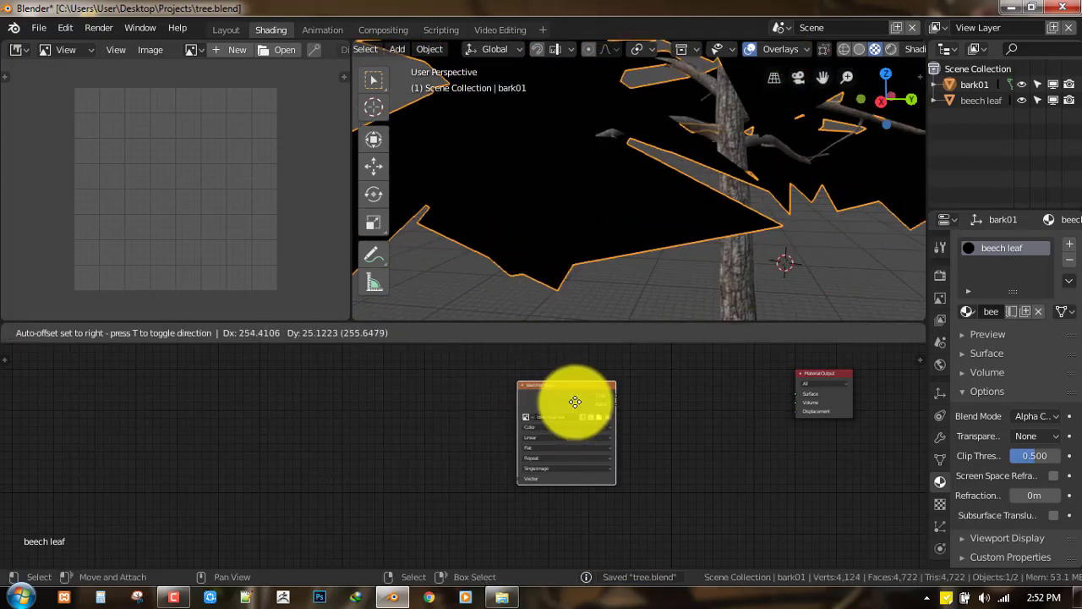
scroll(573, 398, "up", 2)
middle_click_drag(606, 382, 517, 449)
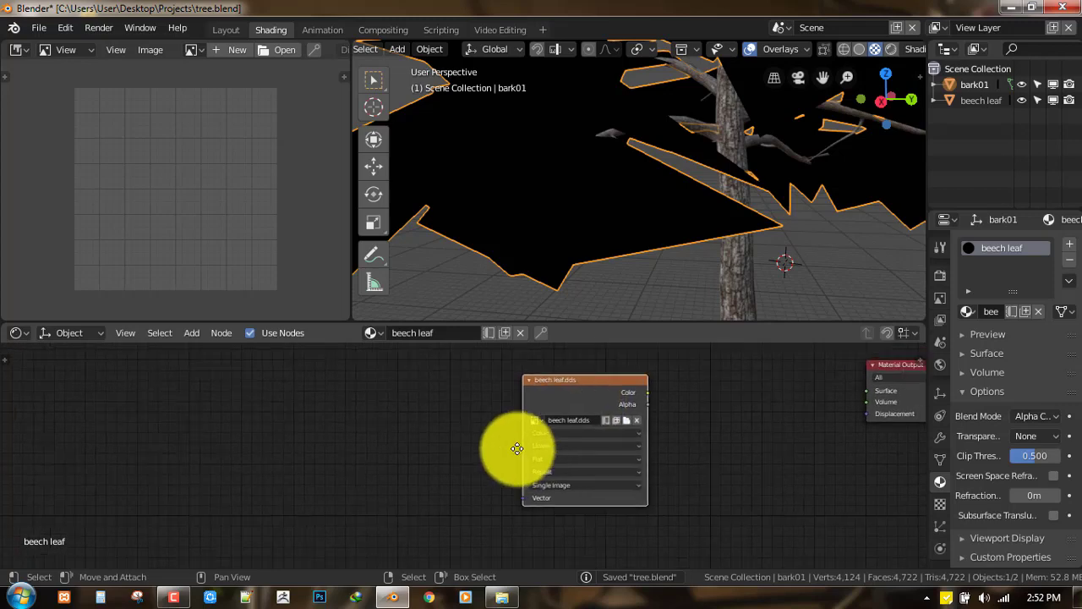
left_click_drag(517, 449, 500, 379)
Step: Add a Mix Shader node to the leaf material and connect it to the Material Output's Surface input
key("shift+a")
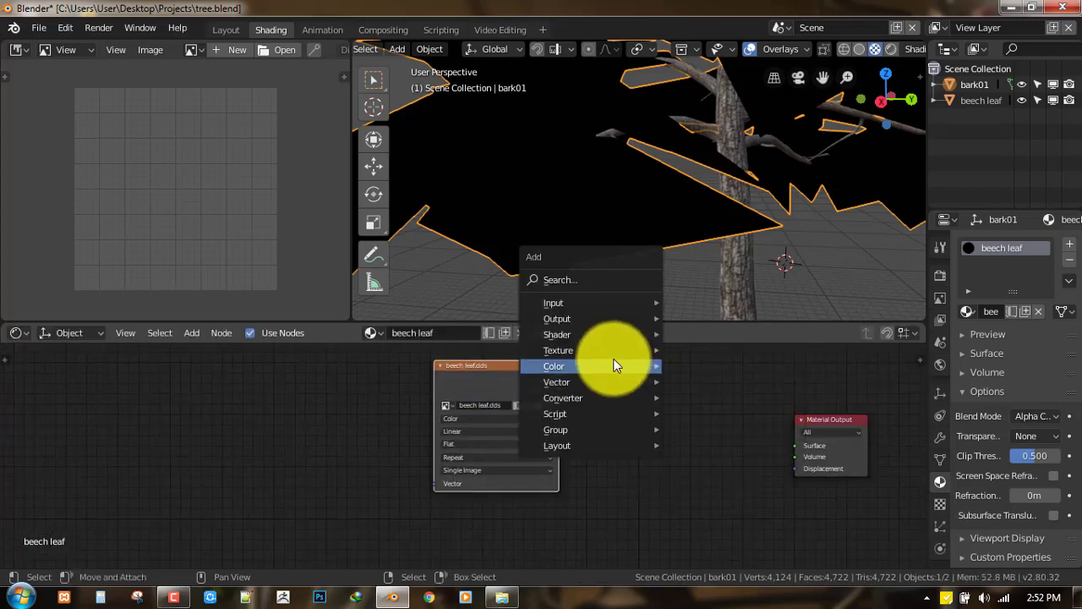
mouse_move(593, 333)
left_click(720, 180)
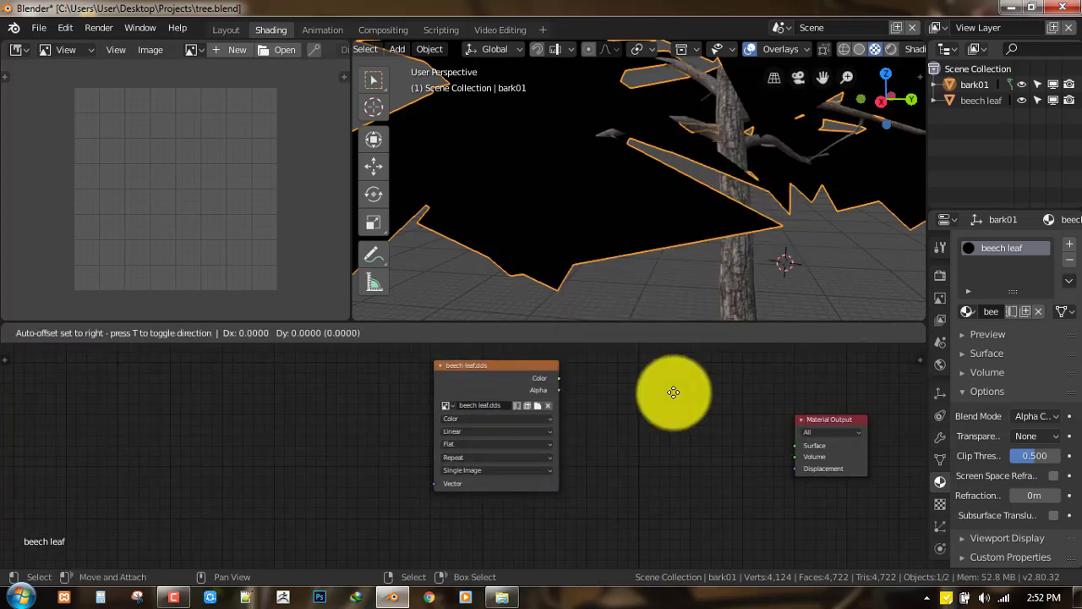
left_click(713, 424)
mouse_move(795, 445)
left_mouse_down()
mouse_move(628, 435)
mouse_move(651, 435)
left_mouse_up()
Step: Add a Transparent BSDF below the texture node, linking it to the Mix Shader's second Shader input and the beech leaf.dds color to the first
key("shift+a")
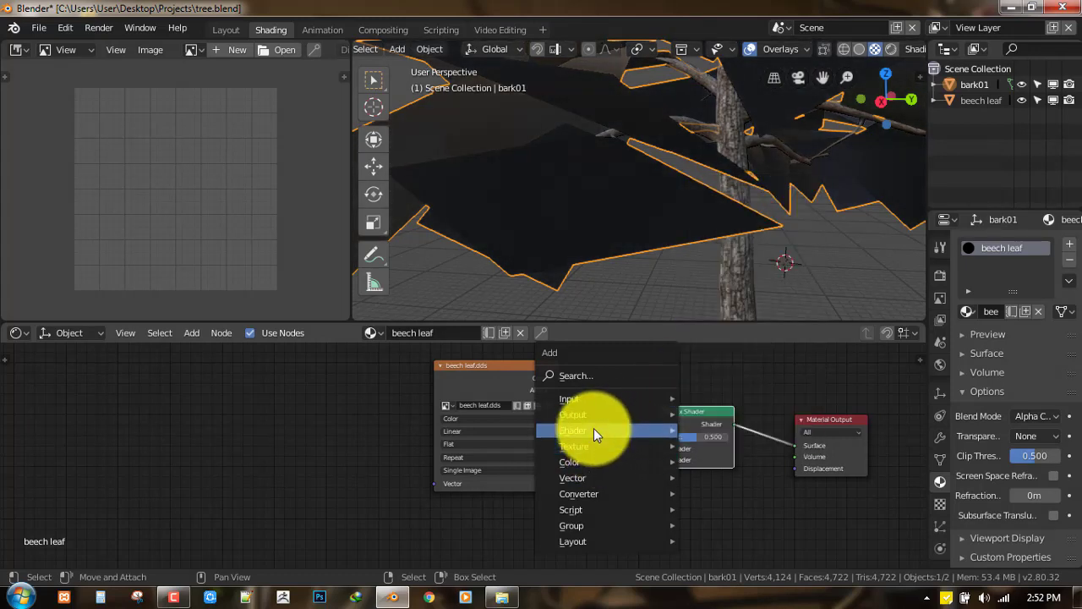
left_click(755, 393)
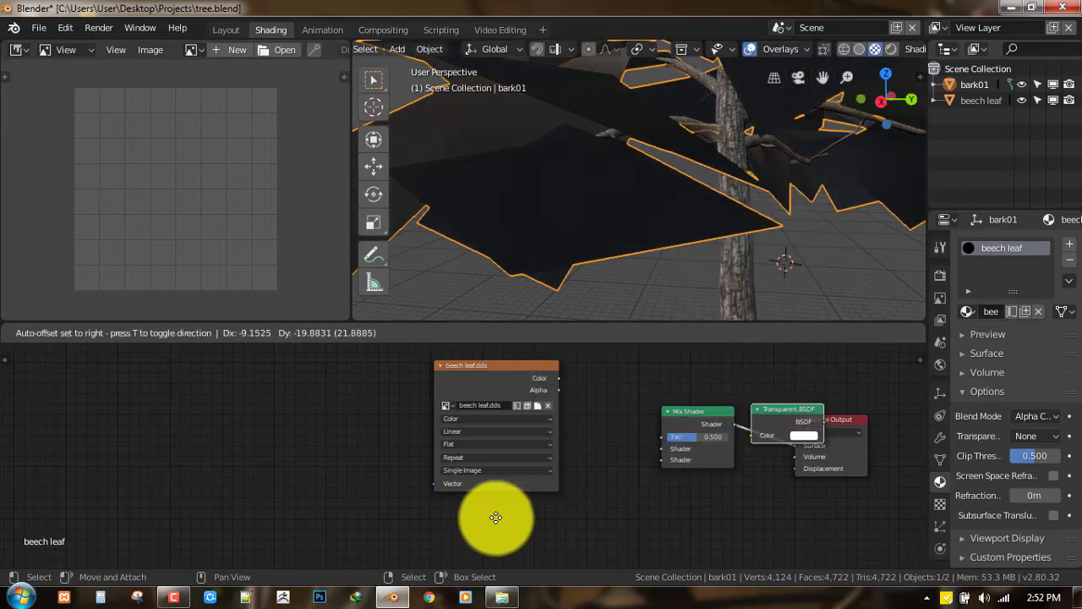
left_click(455, 524)
left_click_drag(554, 543, 662, 460)
left_click_drag(559, 390, 652, 443)
right_click(560, 381)
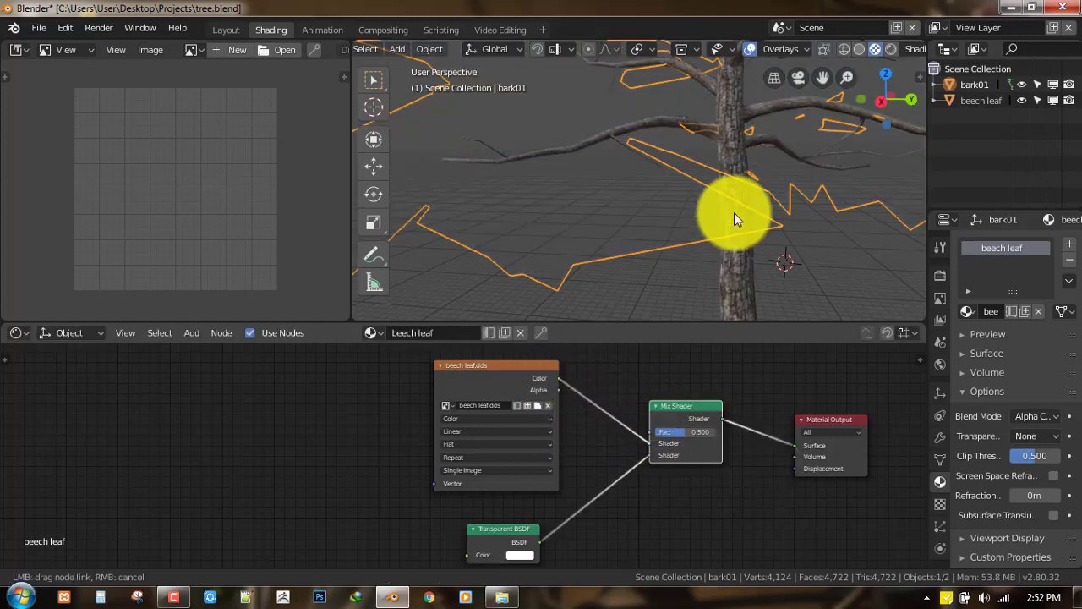
Step: Move the beech leaf.dds texture node and the Transparent BSDF farther from the Mix Shader, leaving a gap between the two nodes
middle_click_drag(716, 179, 617, 266)
left_click_drag(465, 366, 407, 374)
left_click_drag(507, 551, 452, 537)
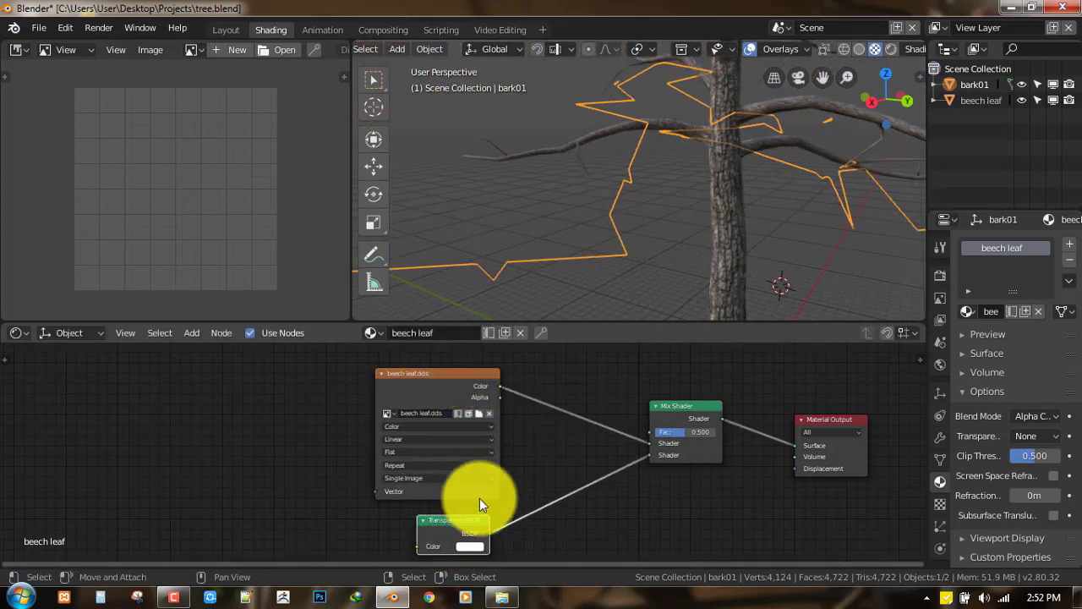
middle_click_drag(704, 76, 690, 155)
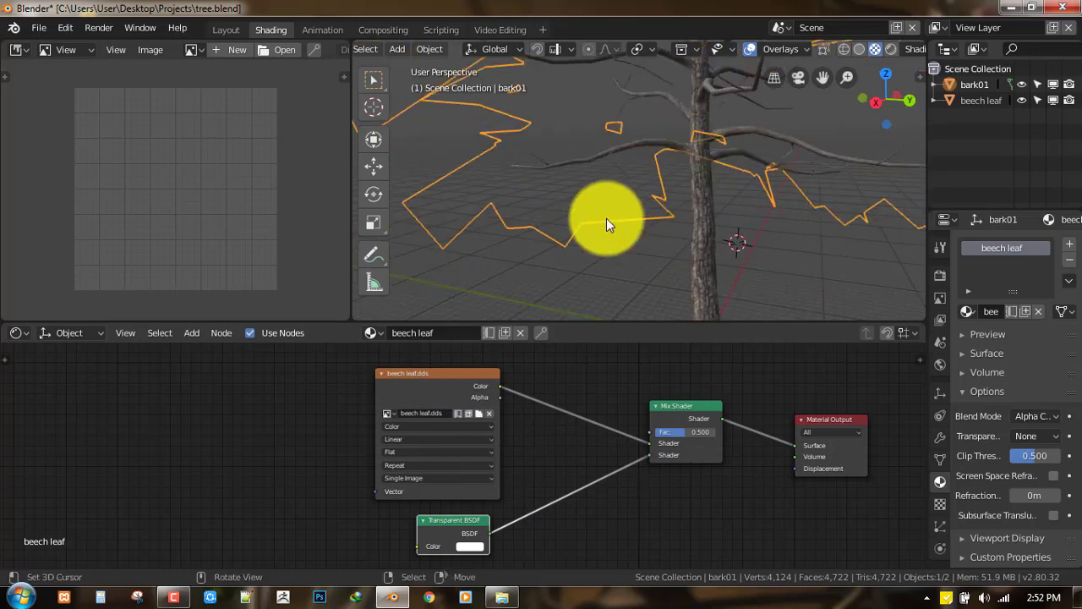
left_click_drag(457, 393, 434, 362)
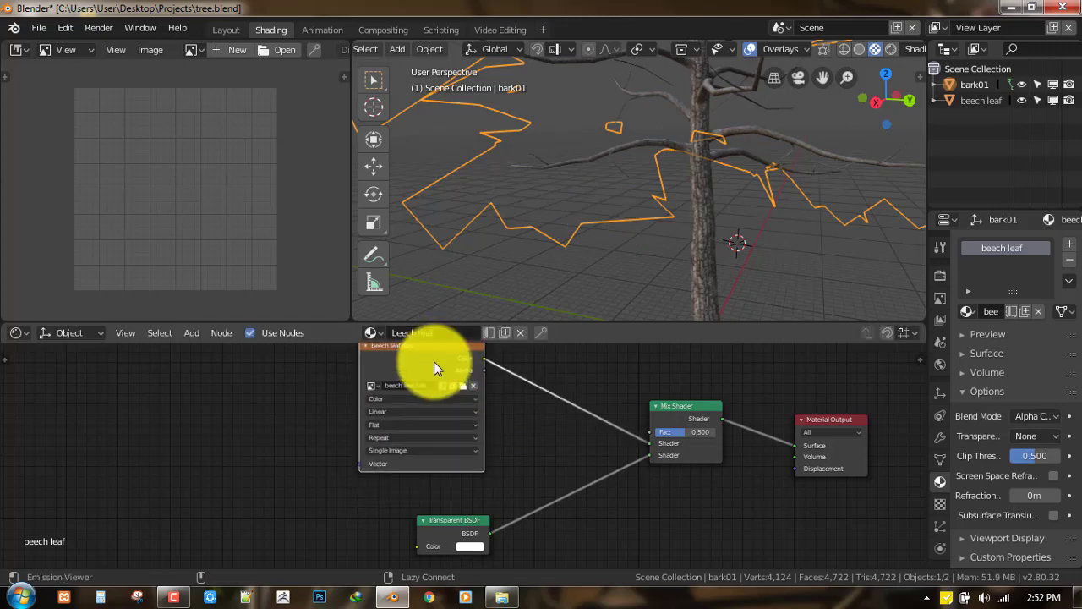
Step: Preview the beech leaf.dds color and alpha outputs on the tree, and return the Mix Shader to the Material Output
left_click(434, 361, "ctrl+shift")
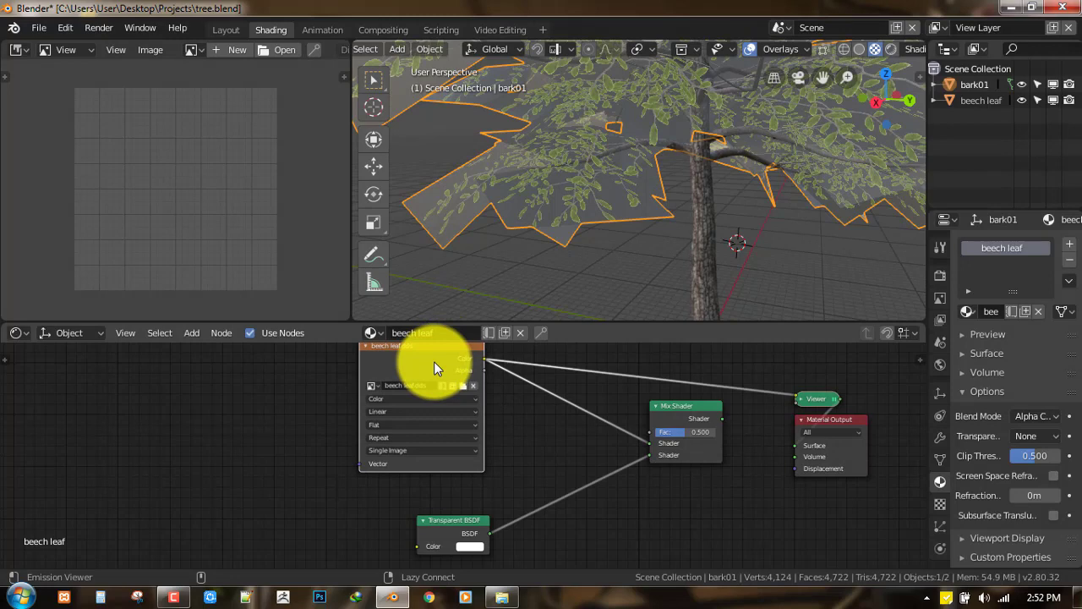
left_click(434, 361, "ctrl+shift")
scroll(612, 221, "up", 3)
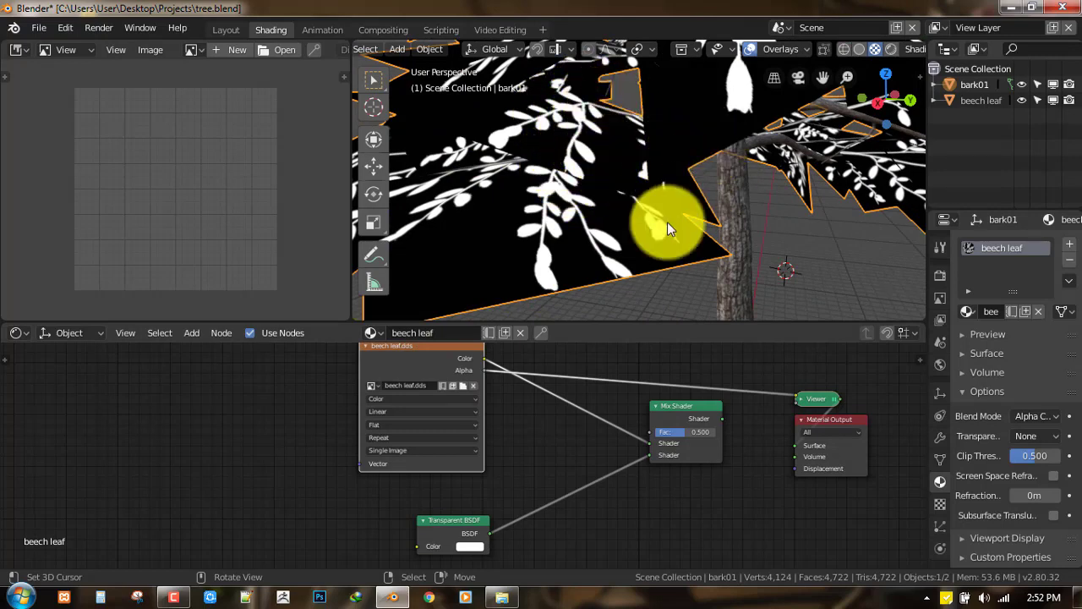
left_click(698, 411, "ctrl+shift")
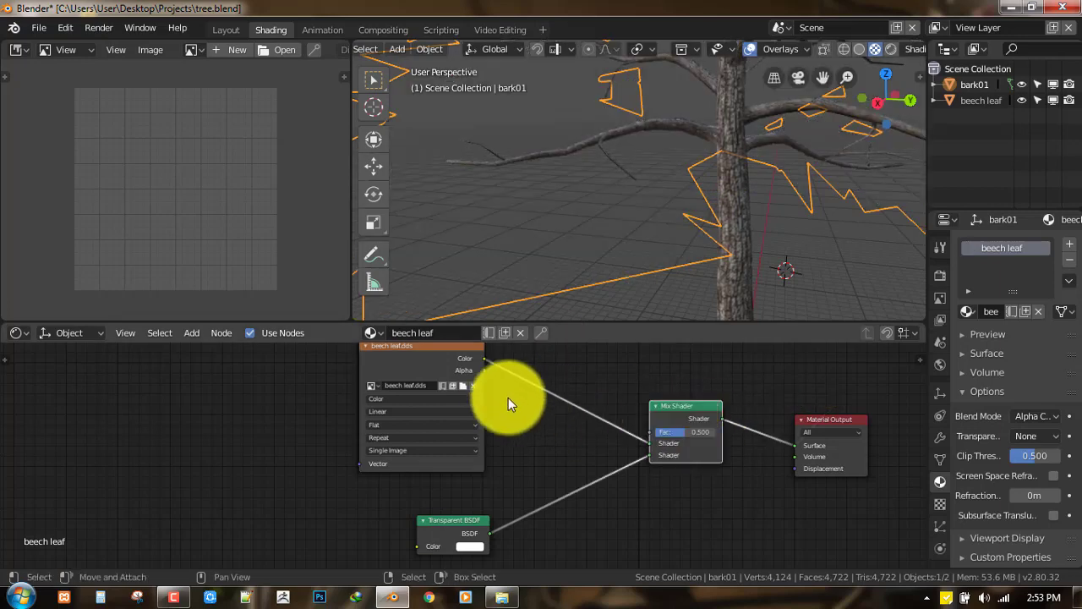
Step: Connect the beech leaf.dds Alpha output to the Mix Shader's Fac input and save the file
left_click_drag(483, 370, 644, 429)
left_click(621, 219)
scroll(622, 219, "down", 2)
scroll(621, 219, "up", 3)
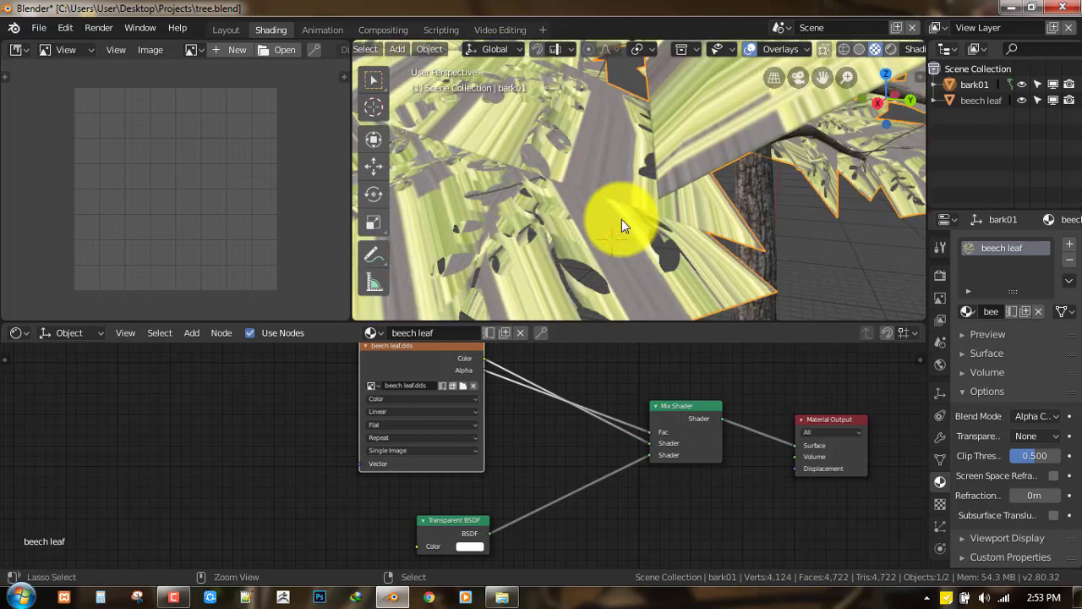
key("ctrl+s")
scroll(615, 248, "up", 3)
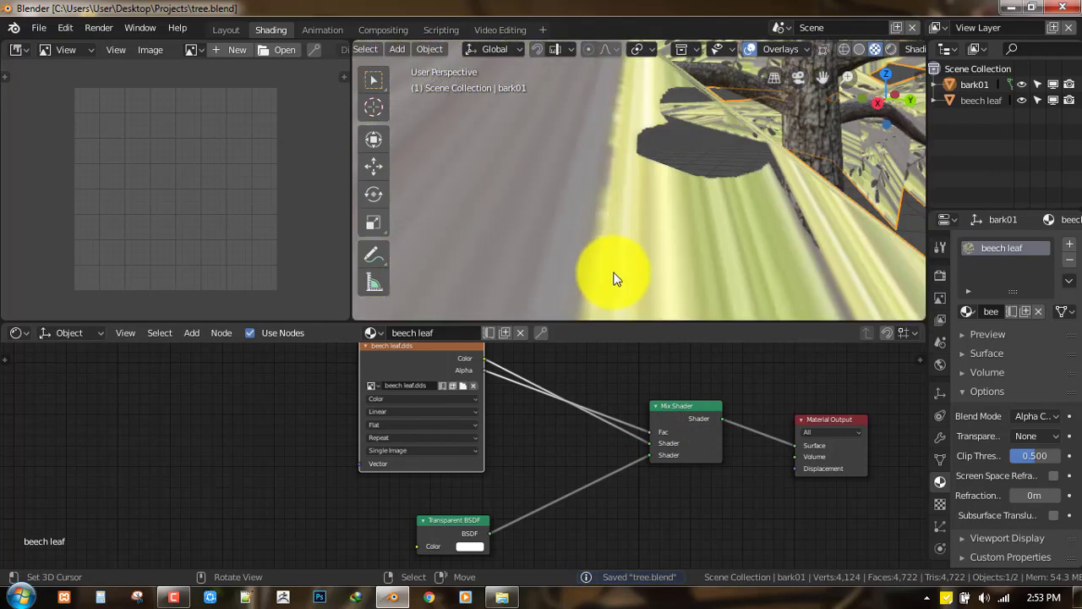
Step: Swap the Mix Shader's inputs so Transparent BSDF feeds the first Shader and the leaf color the second, and deselect all objects
left_click_drag(650, 454, 648, 440)
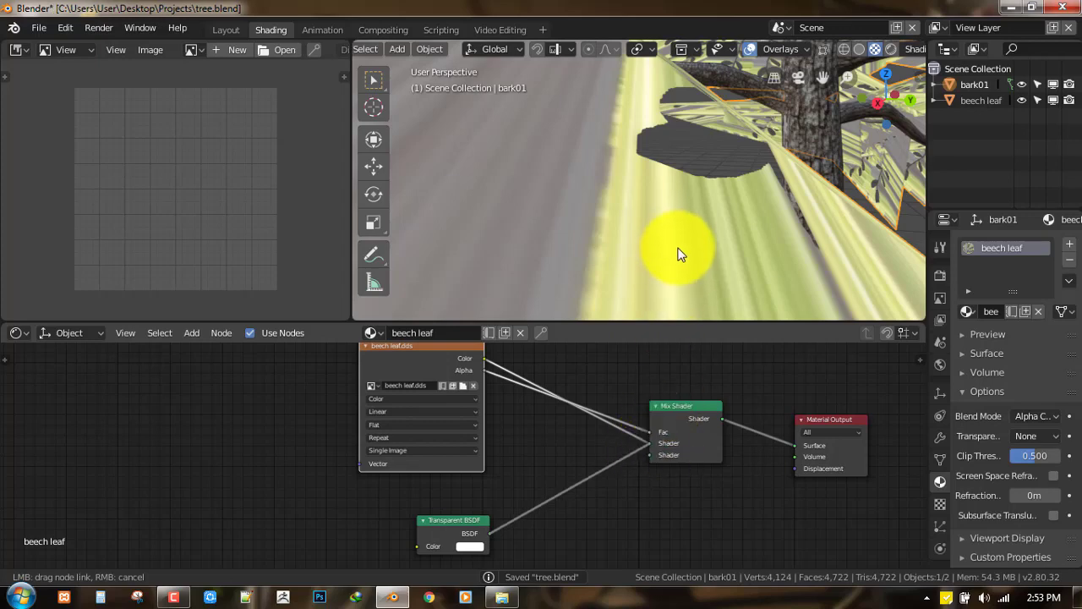
scroll(679, 245, "down", 4)
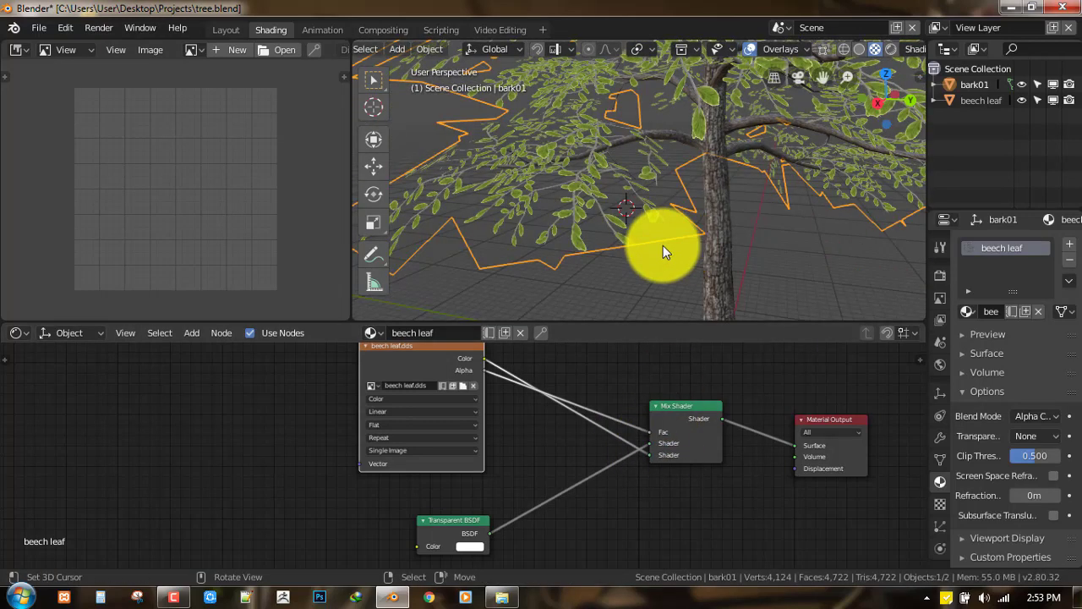
key("alt+a")
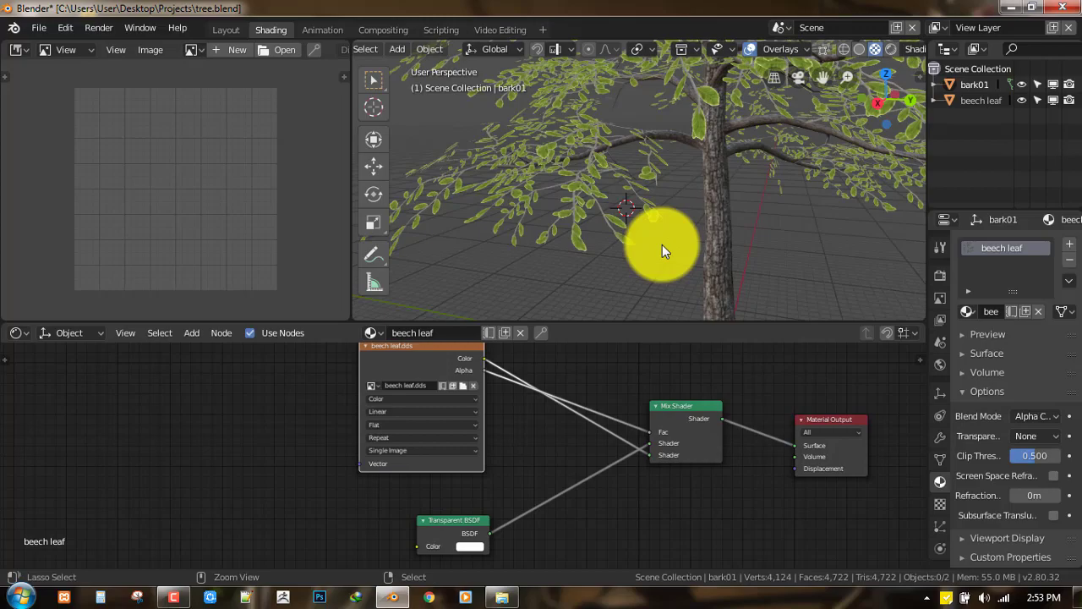
Step: Maximize the 3D viewport and examine the tree's leaves and bark up close and from several sides
key("ctrl+space")
scroll(667, 249, "down", 3)
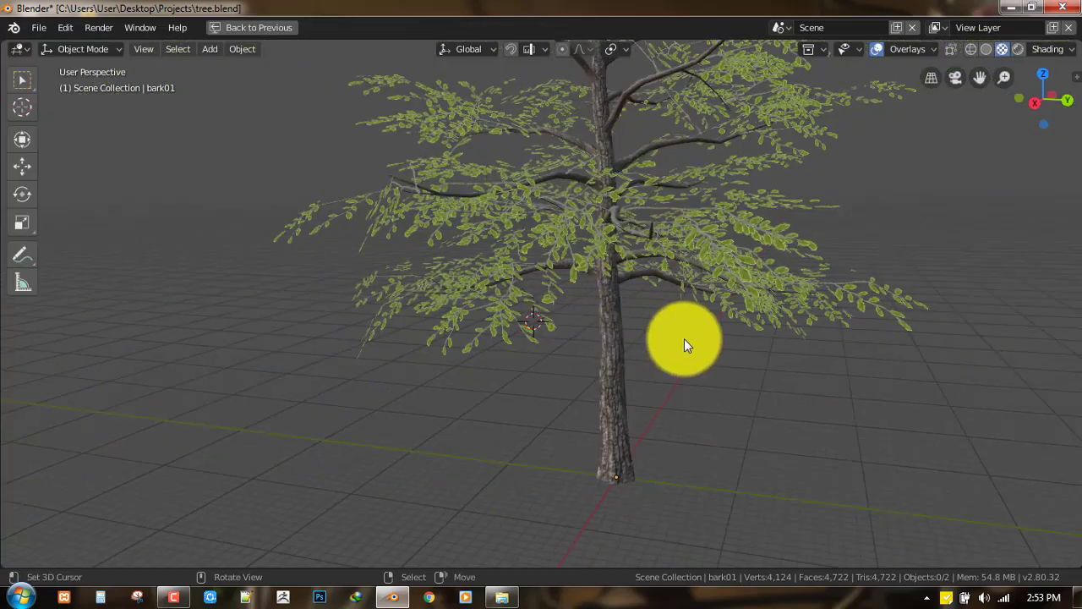
middle_click_drag(712, 342, 732, 322)
scroll(726, 331, "up", 5)
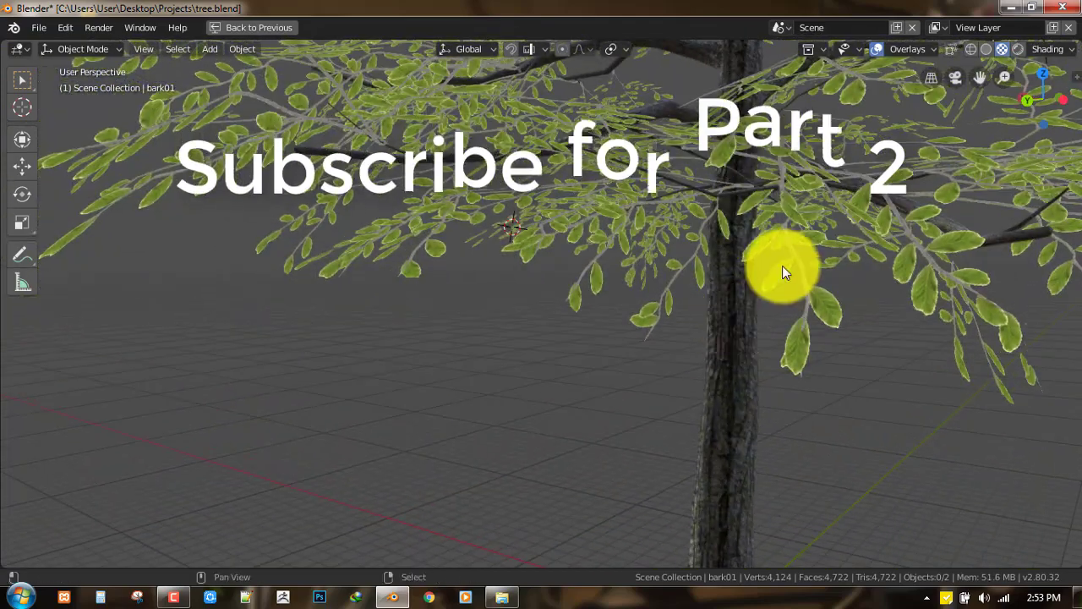
scroll(742, 332, "down", 3)
scroll(755, 315, "down", 3)
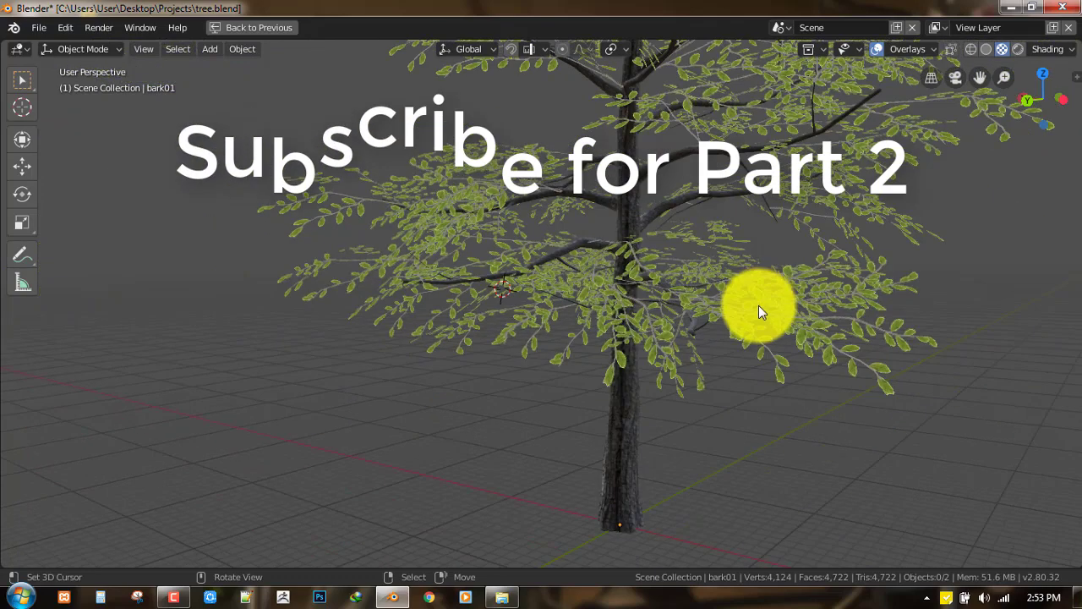
mouse_move(755, 315)
middle_mouse_down()
mouse_move(740, 331)
mouse_move(758, 328)
middle_mouse_up()
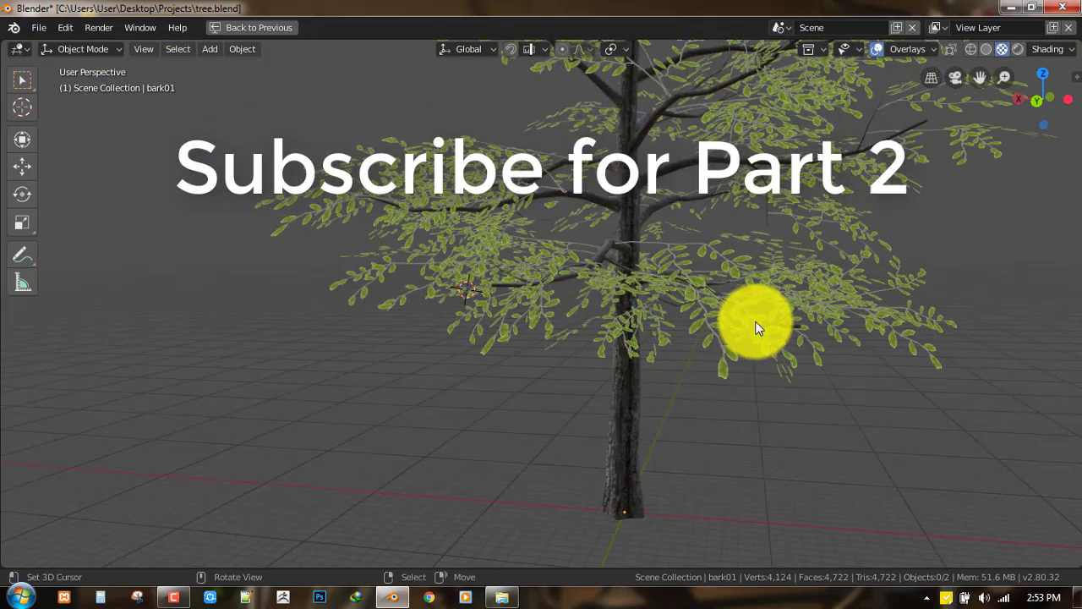
Step: Save the tree file and place the 3D cursor among the lower leaves beside the trunk
key("ctrl+s")
left_click(756, 322)
middle_click_drag(757, 261, 705, 316, "shift")
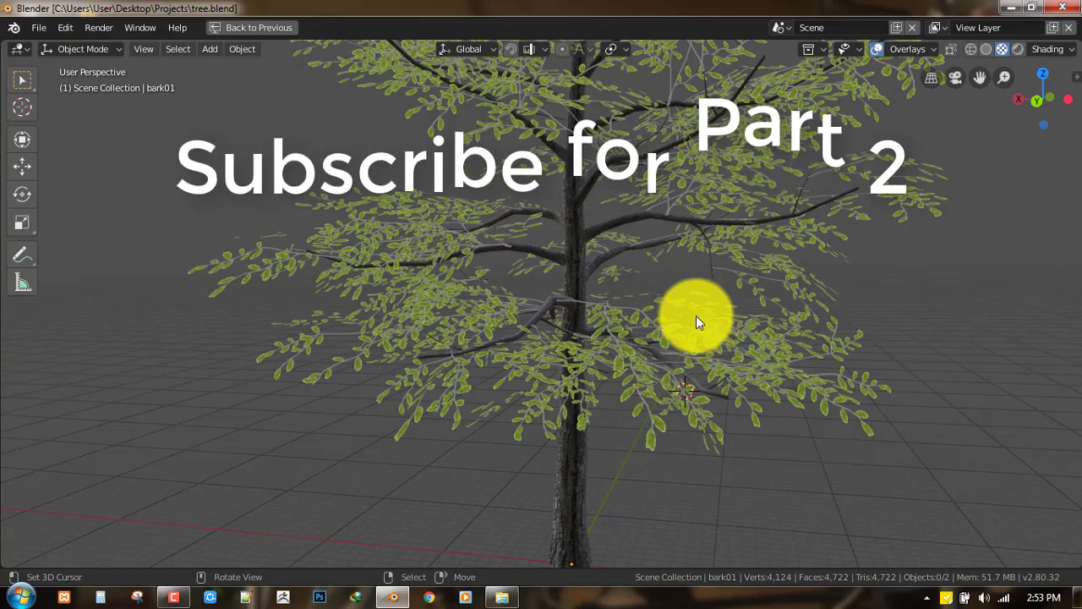
middle_click_drag(643, 360, 724, 359)
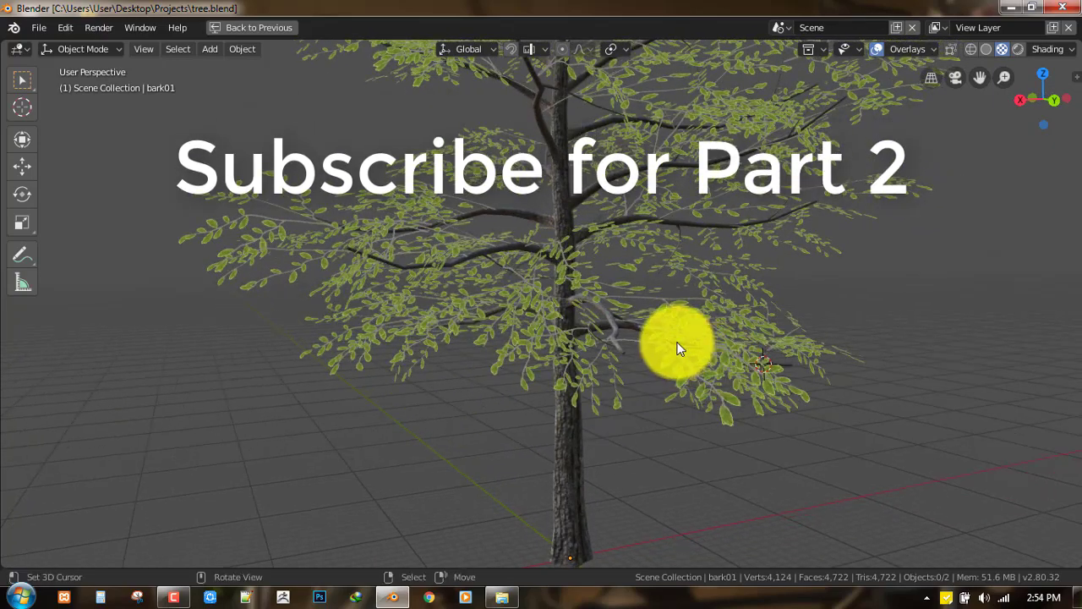